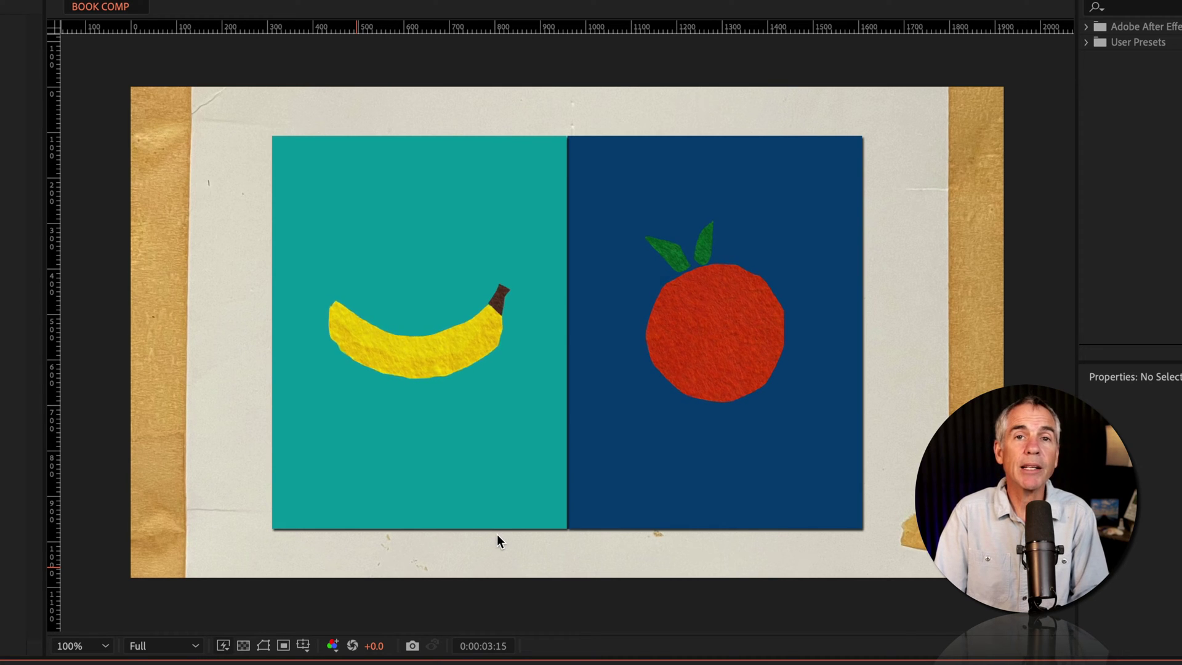
Review the composition settings, then toggle the teal page layer's visibility off and on
{"action": "key", "text": "super+k"}
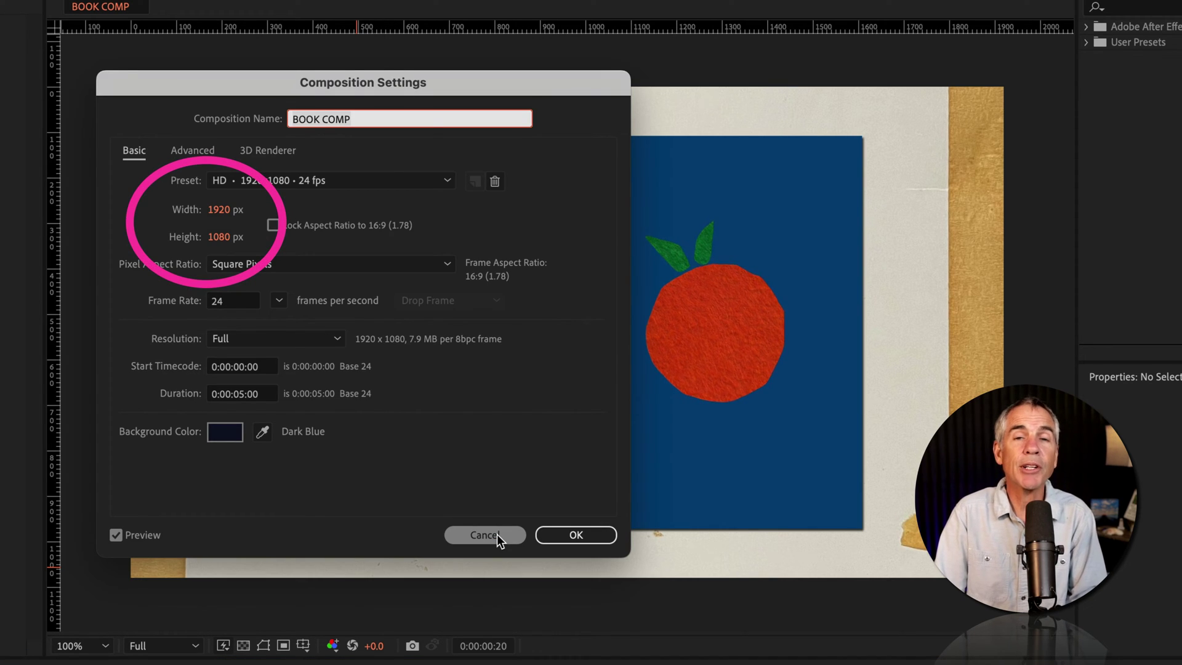
{"action": "left_click", "coordinate": [485, 535]}
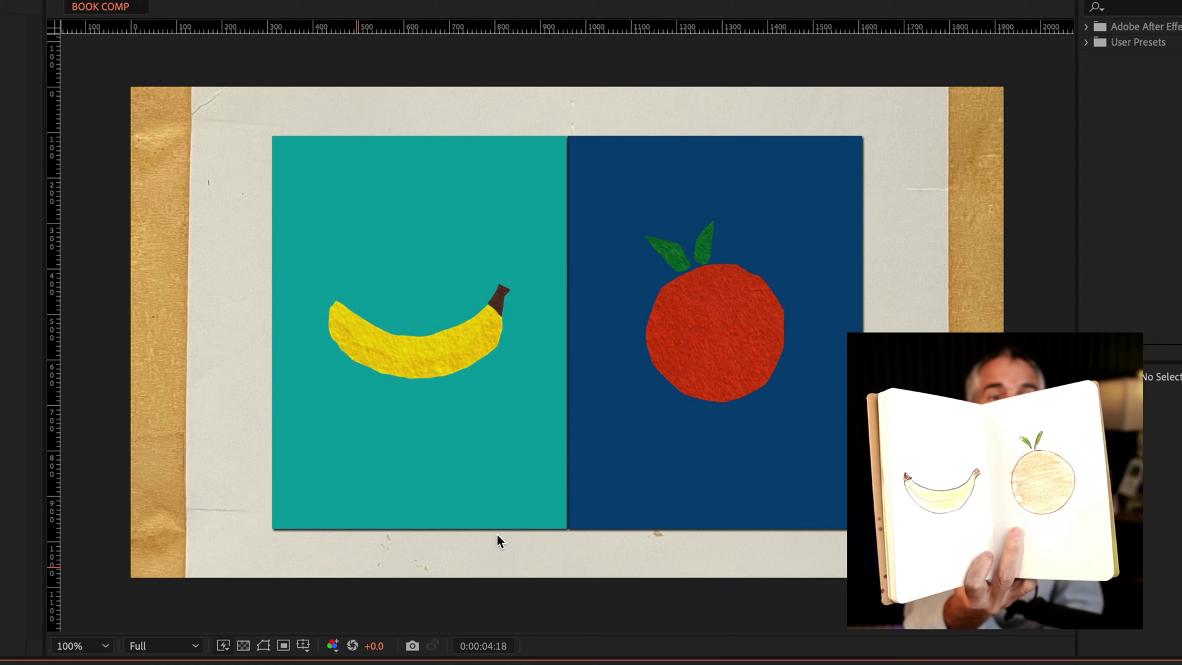
{"action": "left_click", "coordinate": [8, 527]}
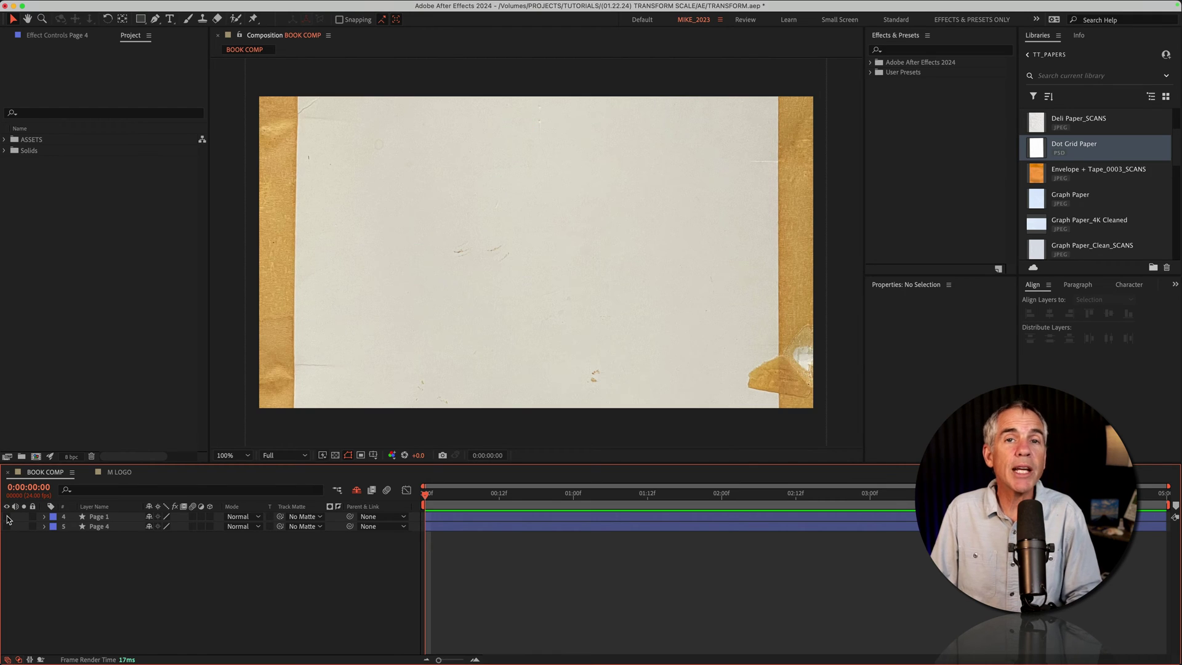
{"action": "left_click", "coordinate": [8, 526]}
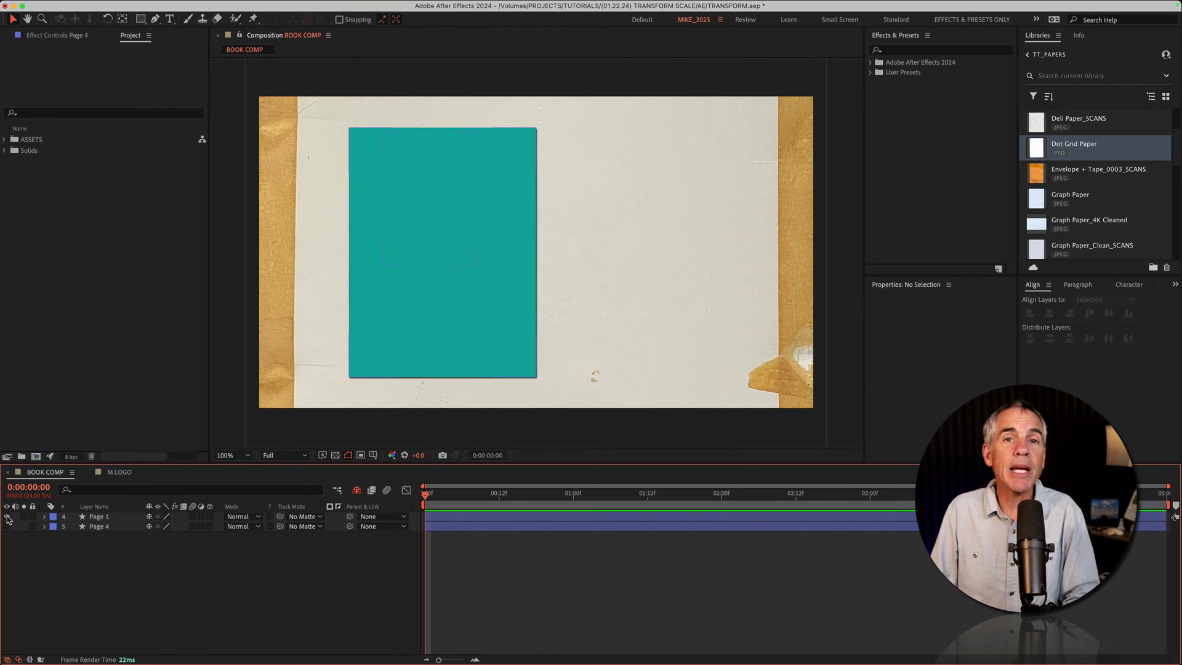
{"action": "left_click", "coordinate": [8, 526]}
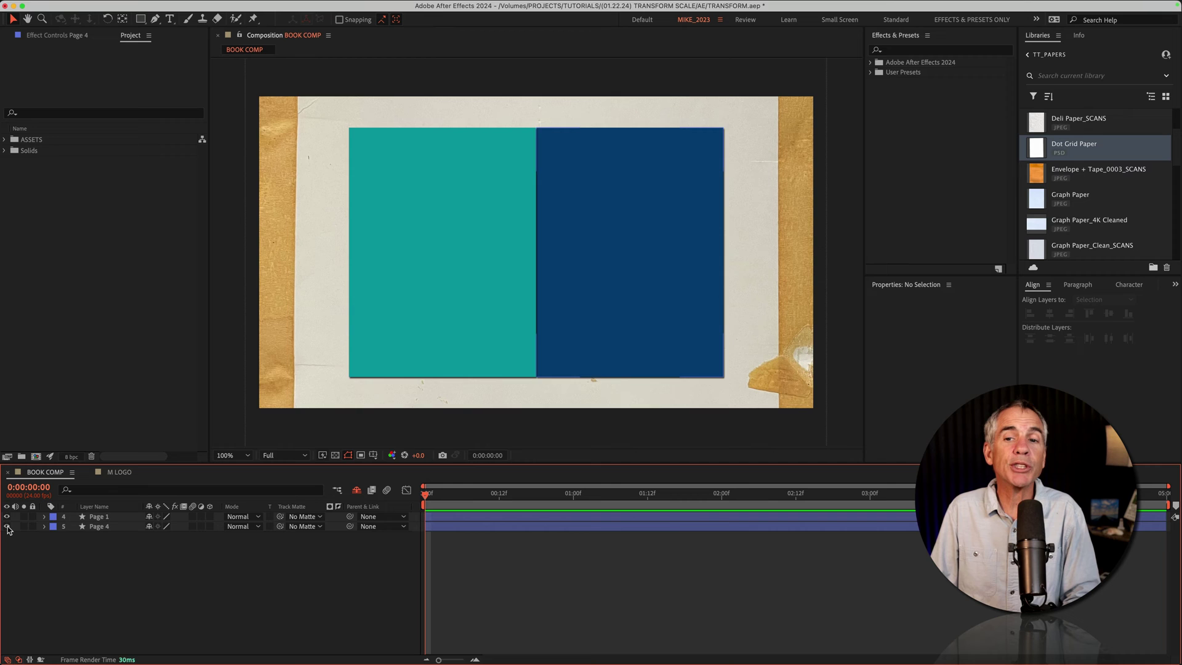
Delete both the Page 1 and Page 4 layers and pick the Rectangle Tool
{"action": "left_click", "coordinate": [8, 526]}
{"action": "key", "text": "ctrl+a"}
{"action": "key", "text": "Delete"}
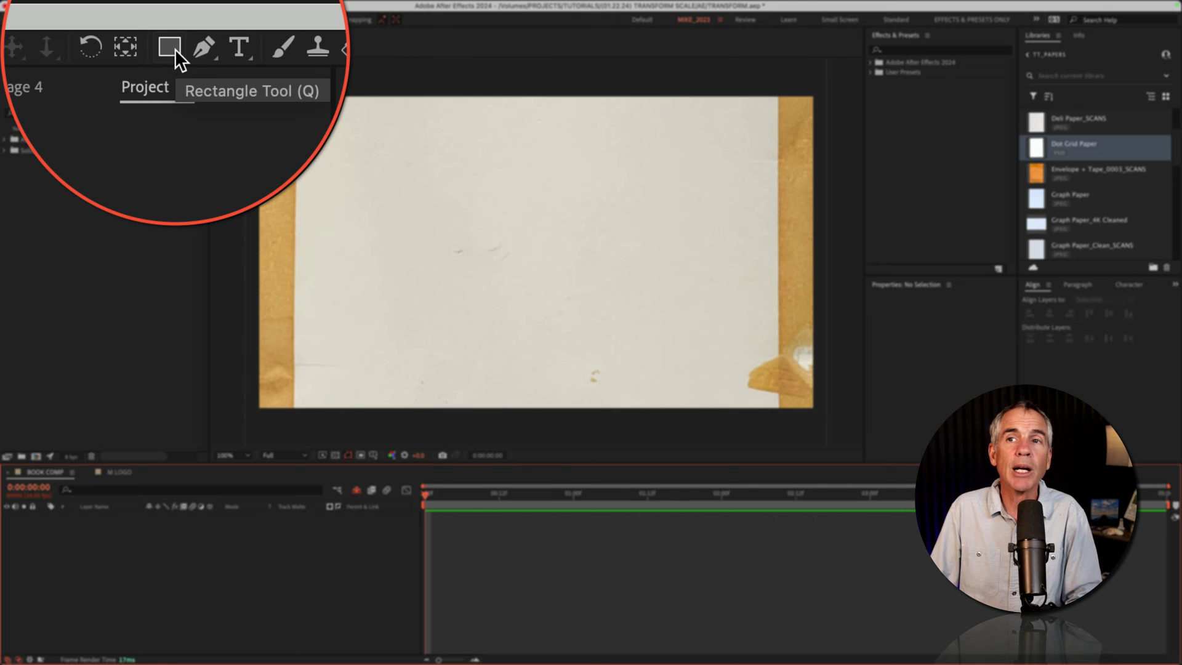
{"action": "left_click", "coordinate": [175, 49]}
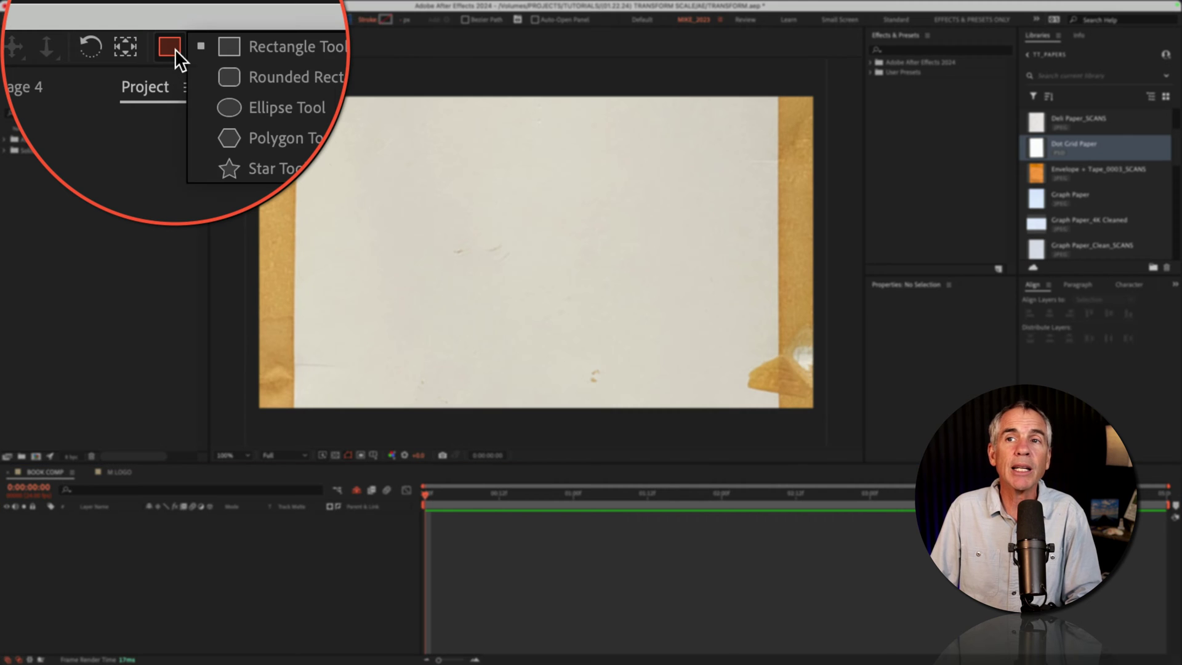
{"action": "left_click", "coordinate": [211, 46]}
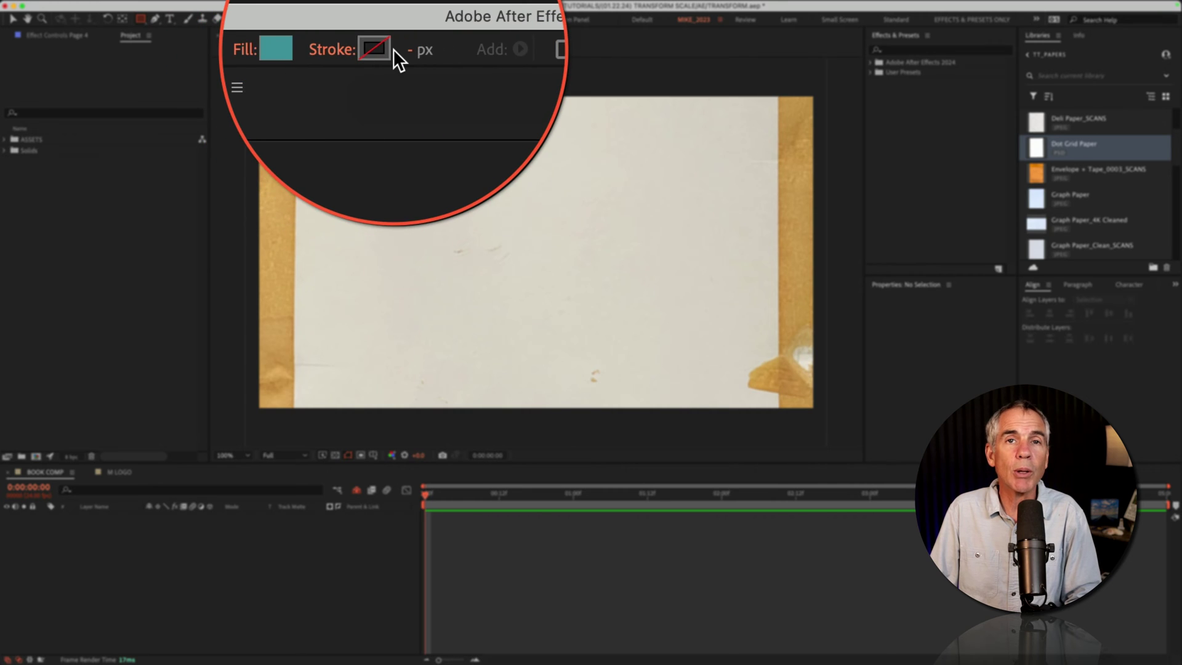
Drag out a tall teal rectangle on the paper's left side as shape layer Page 1
{"action": "left_click_drag", "start_coordinate": [354, 144], "coordinate": [472, 306]}
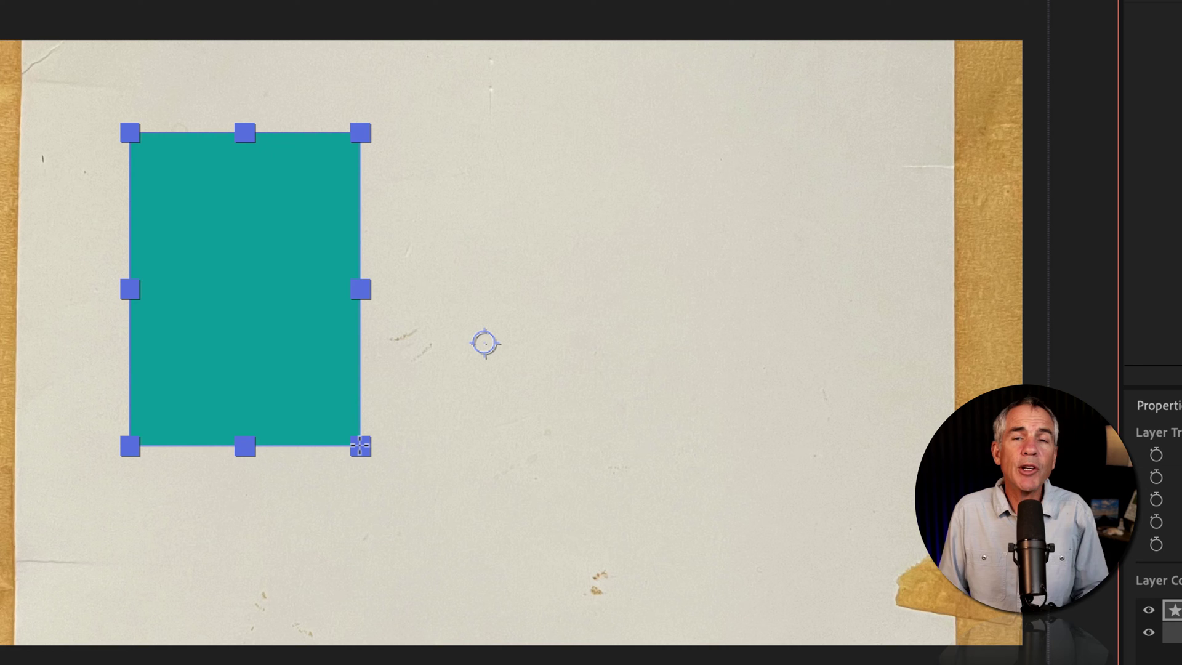
{"action": "left_click_drag", "start_coordinate": [360, 445], "coordinate": [469, 566]}
{"action": "key", "text": "shift"}
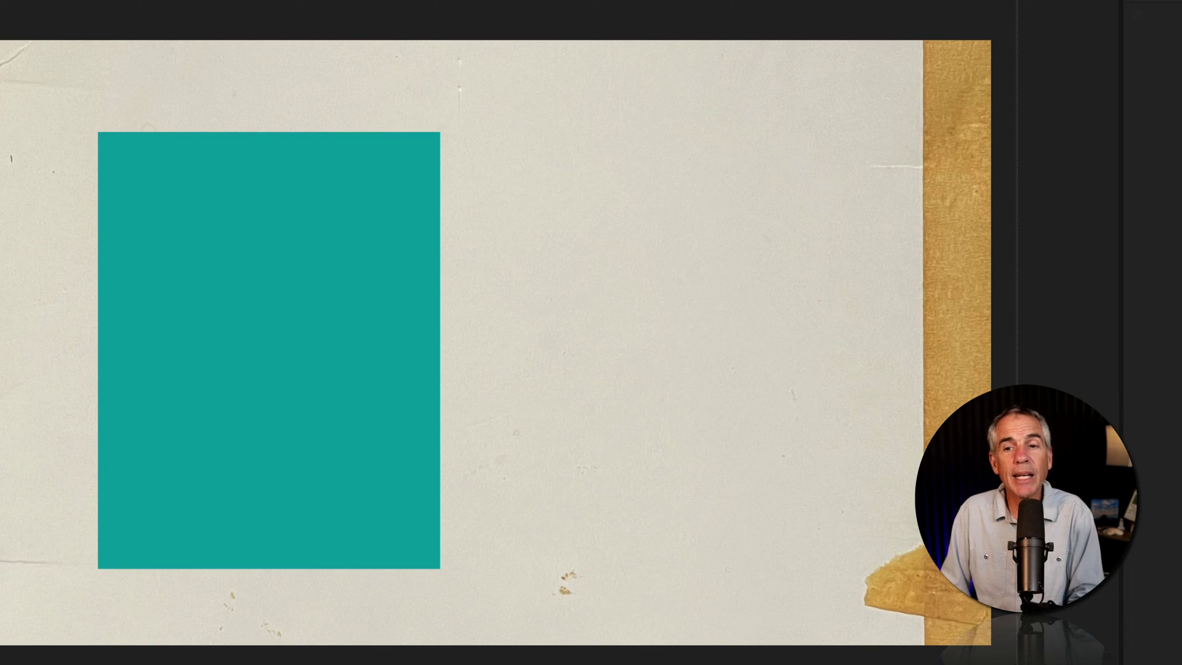
{"action": "left_click", "coordinate": [263, 271]}
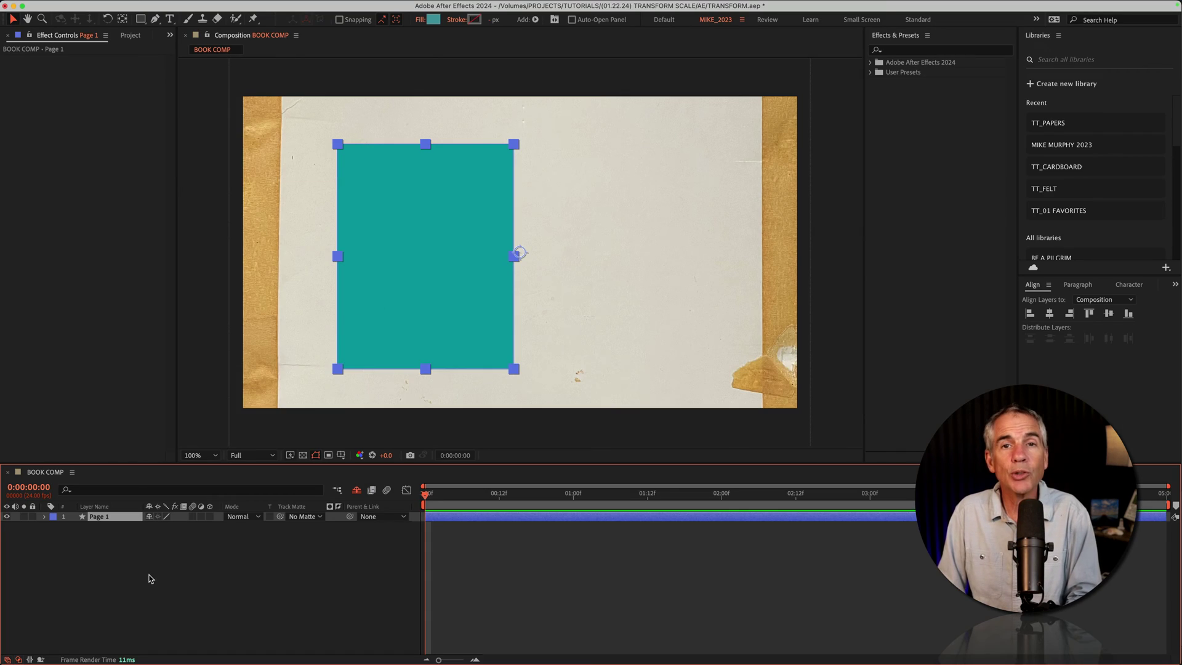
Select Page 1 and Cmd+double-click the Pan Behind tool to centre its anchor point
{"action": "left_click", "coordinate": [150, 575]}
{"action": "left_click", "coordinate": [175, 488]}
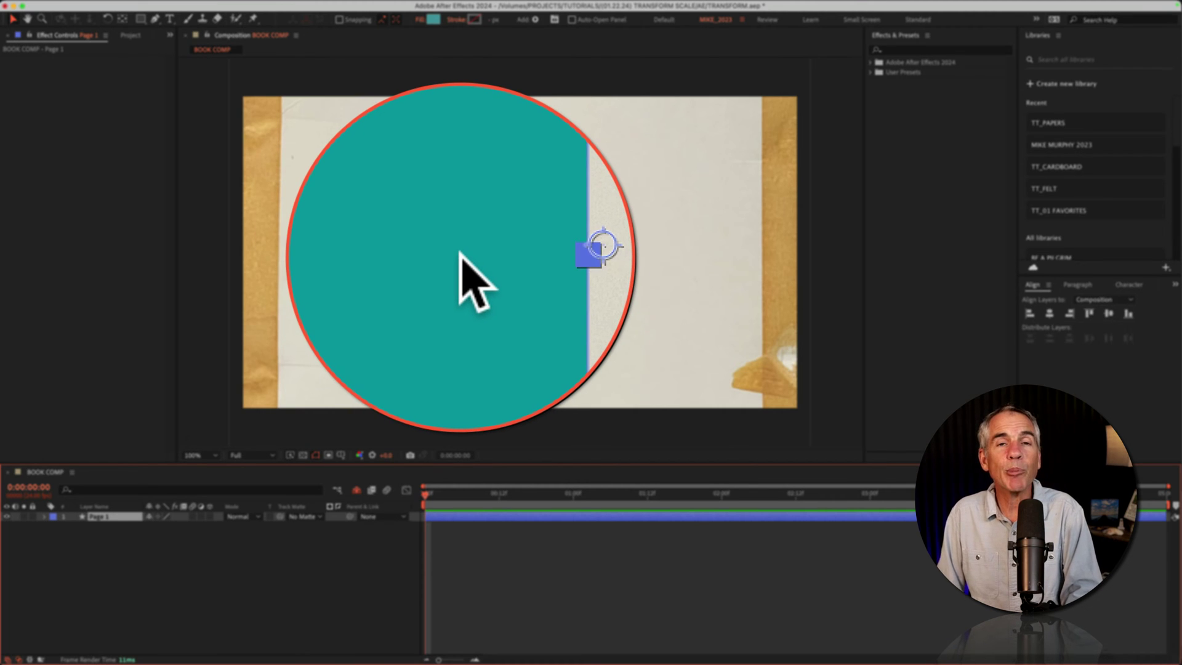
{"action": "key", "text": "super"}
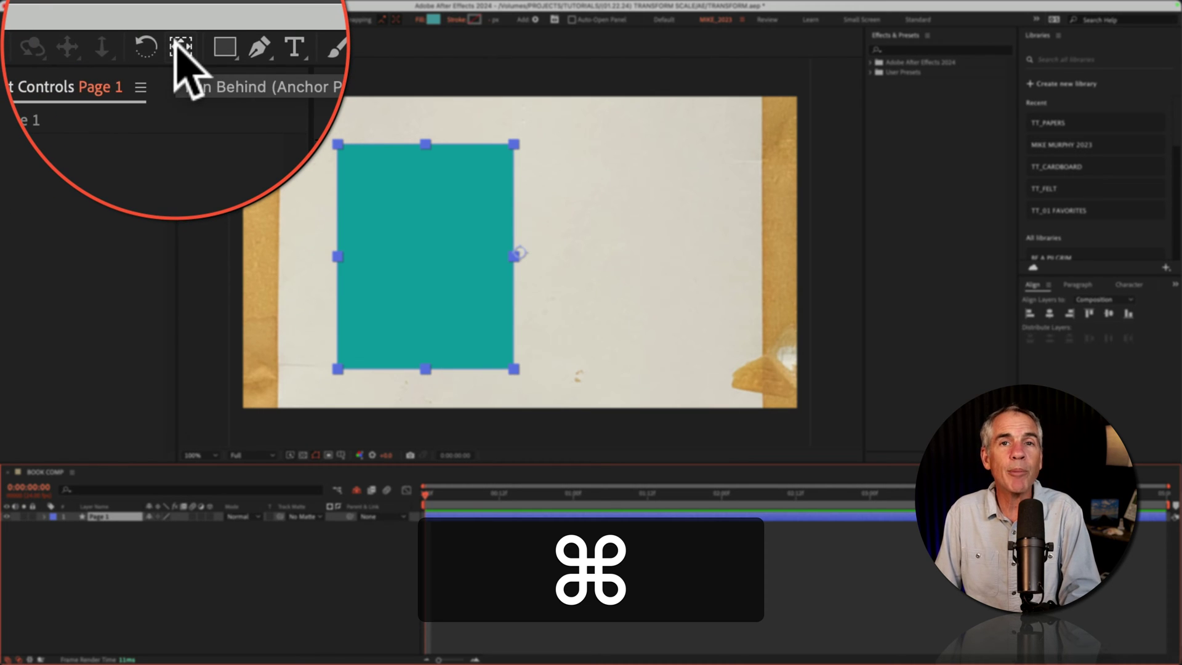
{"action": "double_click", "coordinate": [179, 47], "text": "super"}
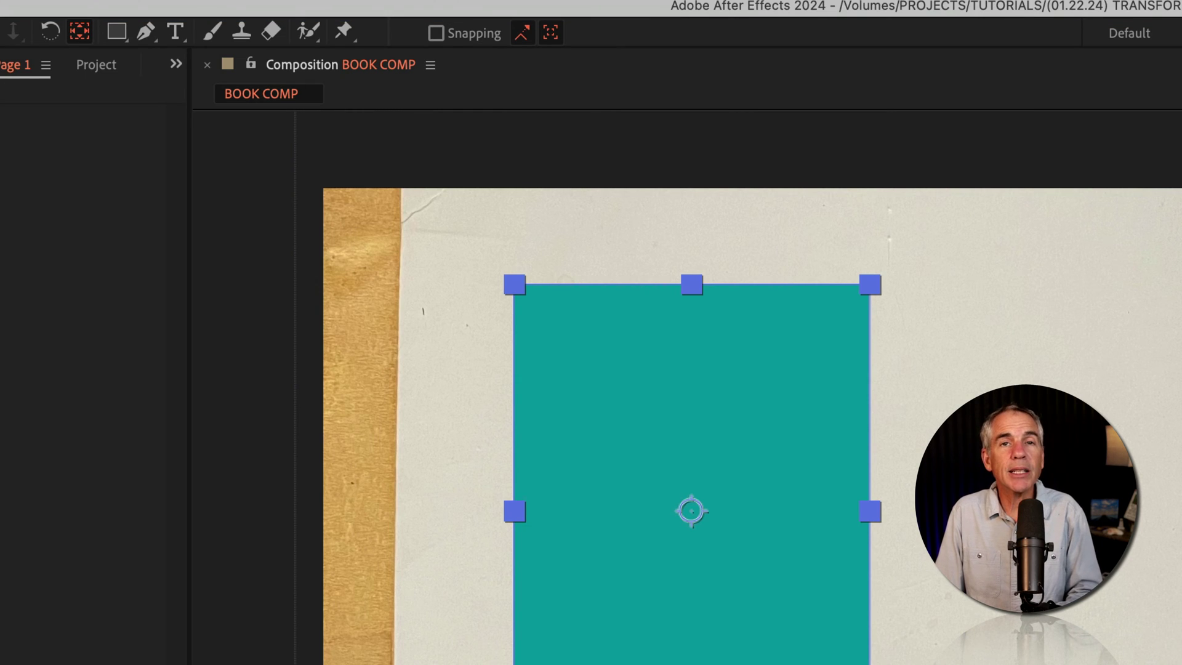
Open Layer > Transform > Scale for Page 1, showing 610.74 × 779.59 px at 100%
{"action": "mouse_move", "coordinate": [151, 3]}
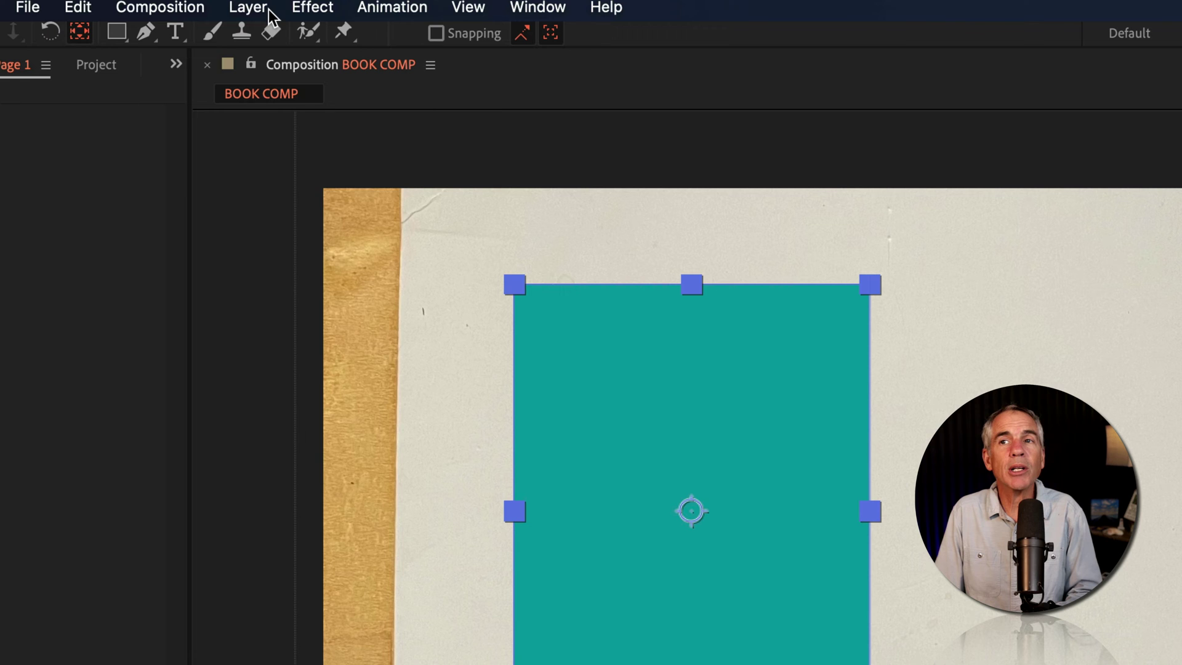
{"action": "left_click", "coordinate": [270, 13]}
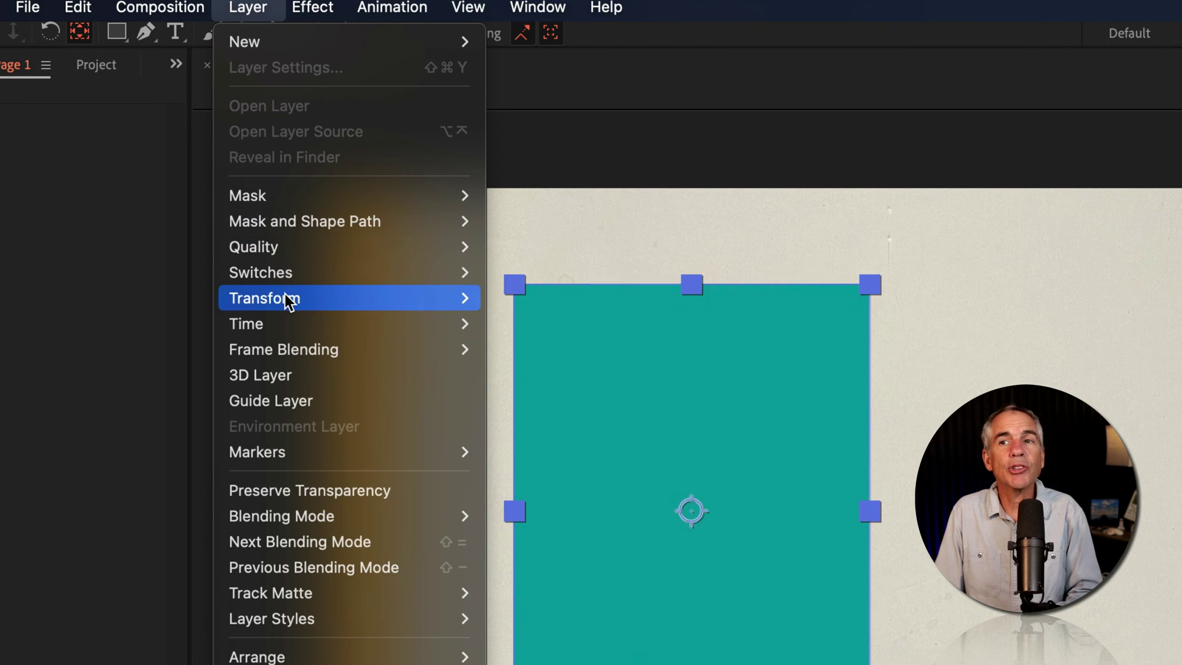
{"action": "mouse_move", "coordinate": [285, 298]}
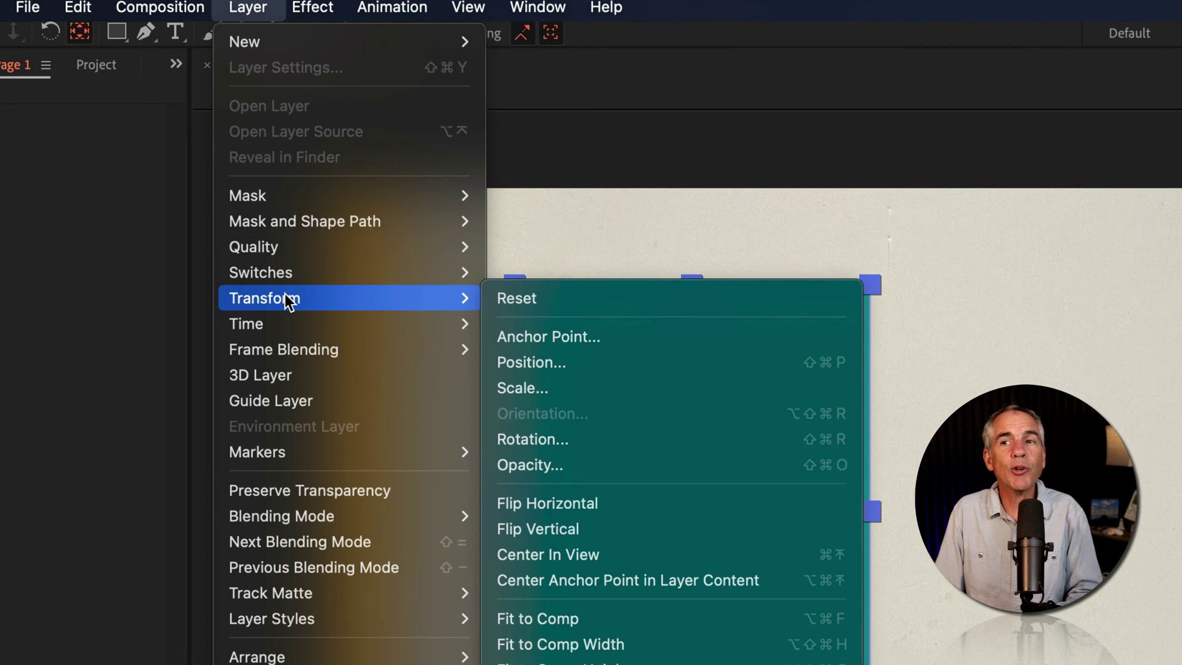
{"action": "left_click", "coordinate": [651, 401]}
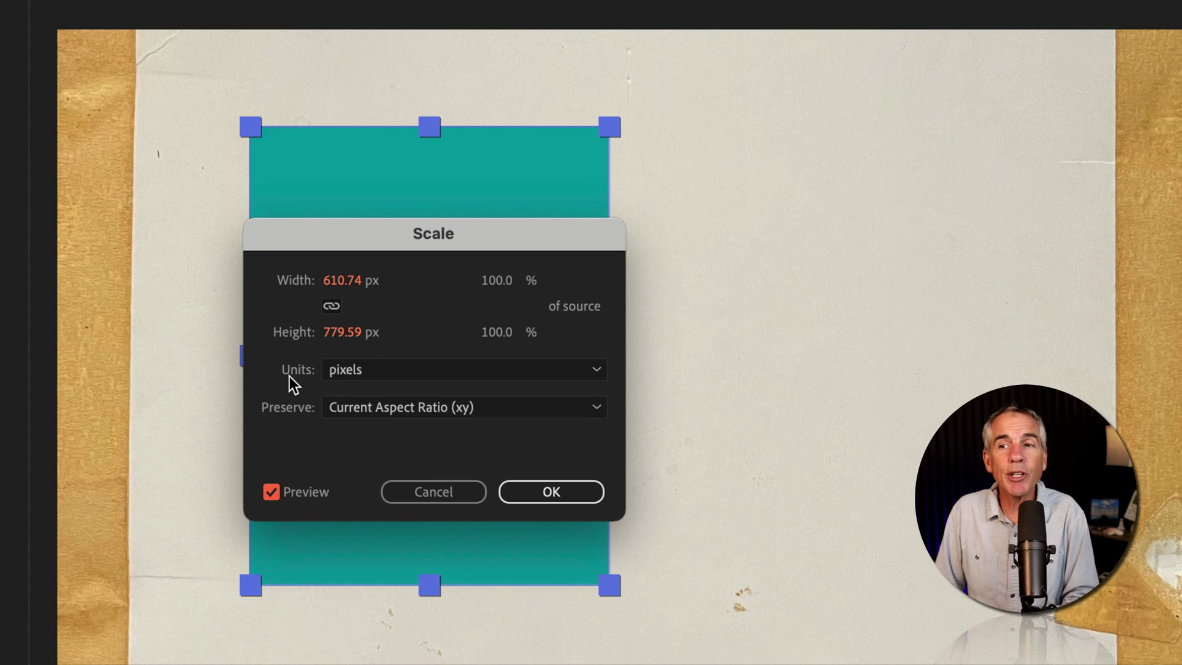
Switch Scale units to inches (8.48 × 10.83 in) with Current Aspect Ratio preserved
{"action": "left_click", "coordinate": [406, 371]}
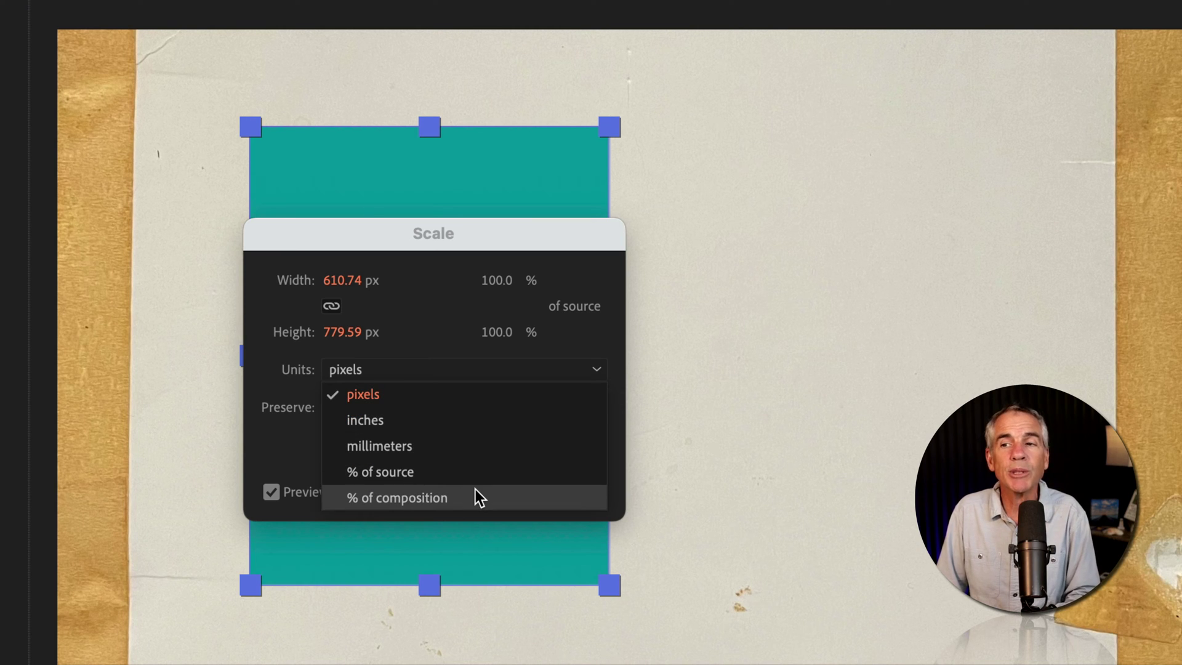
{"action": "left_click", "coordinate": [463, 425]}
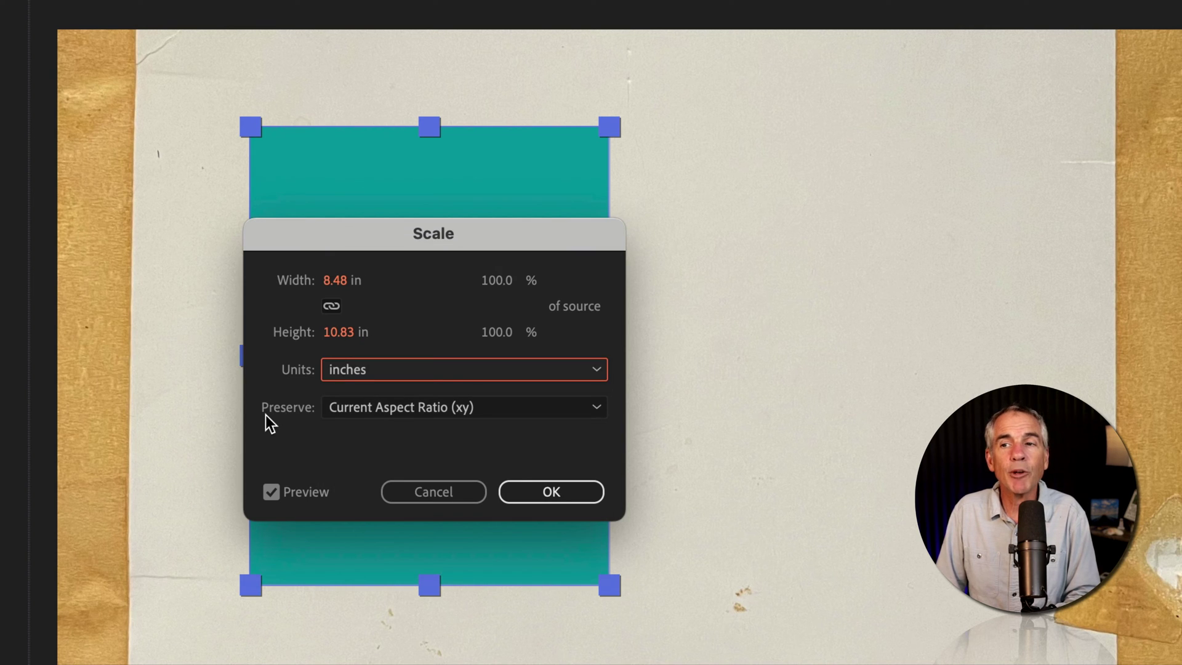
{"action": "left_click", "coordinate": [503, 408]}
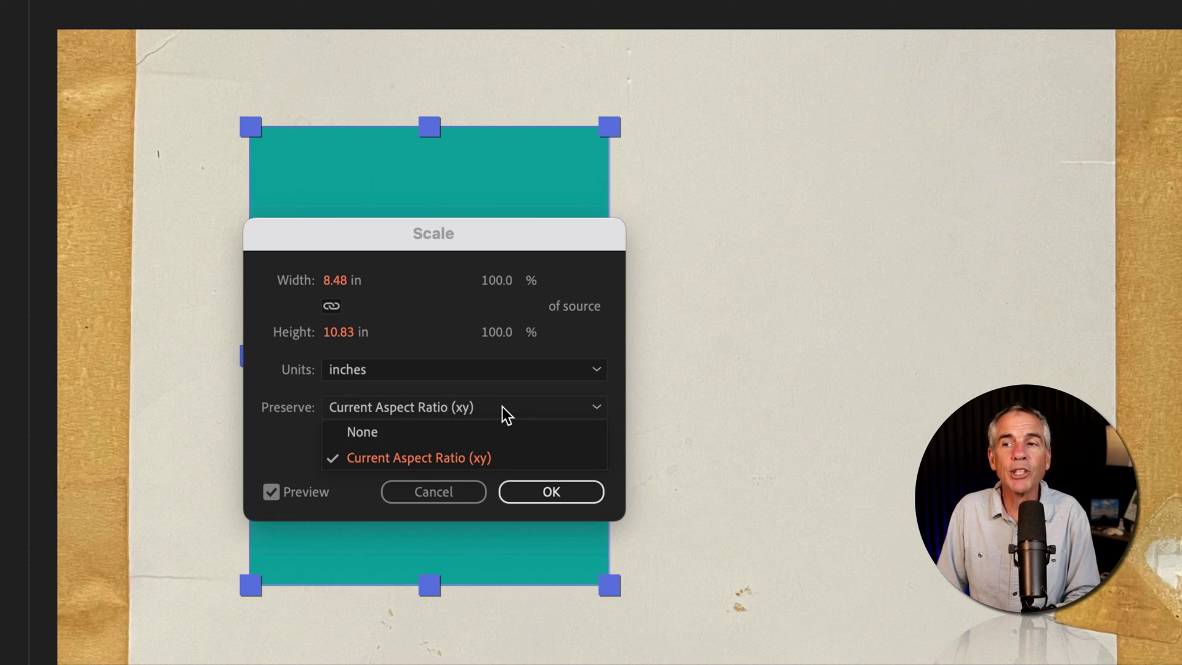
{"action": "left_click", "coordinate": [495, 458]}
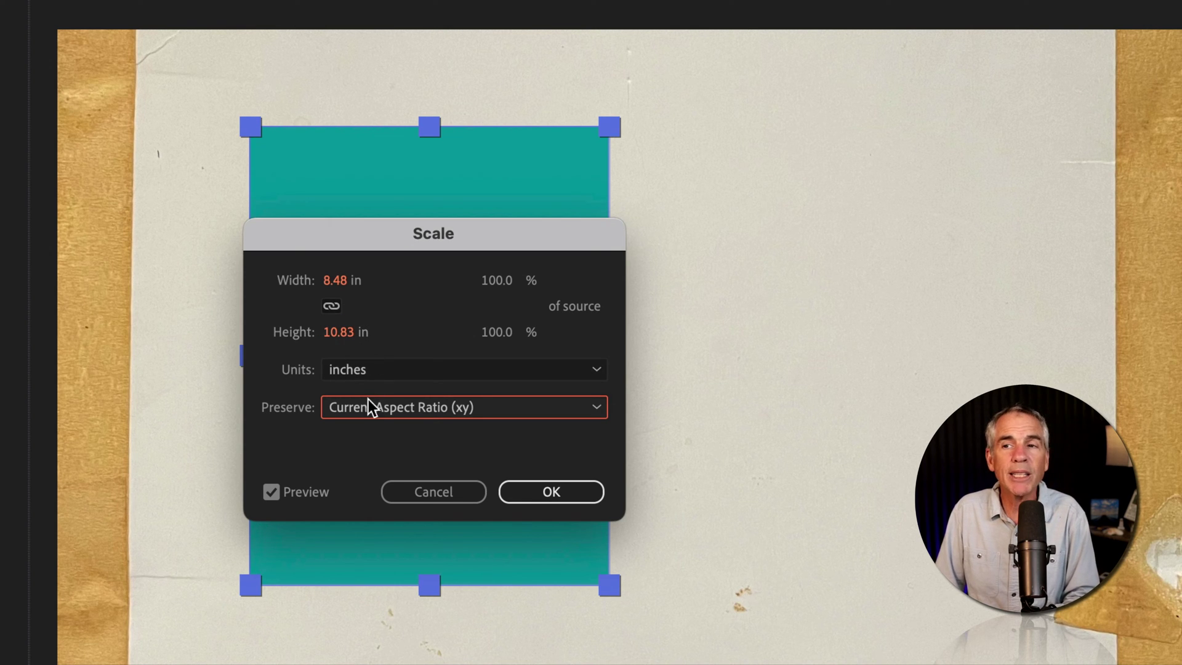
{"action": "left_click", "coordinate": [444, 402]}
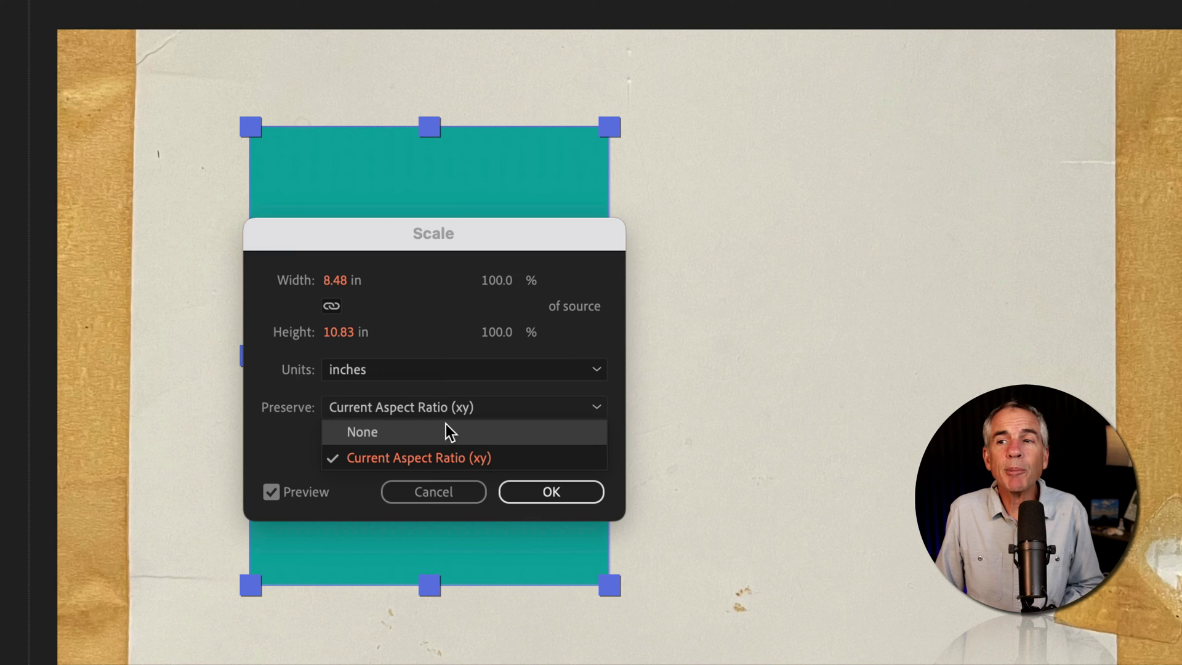
Unlink the width and height proportions in the Scale dialog
{"action": "left_click", "coordinate": [280, 438]}
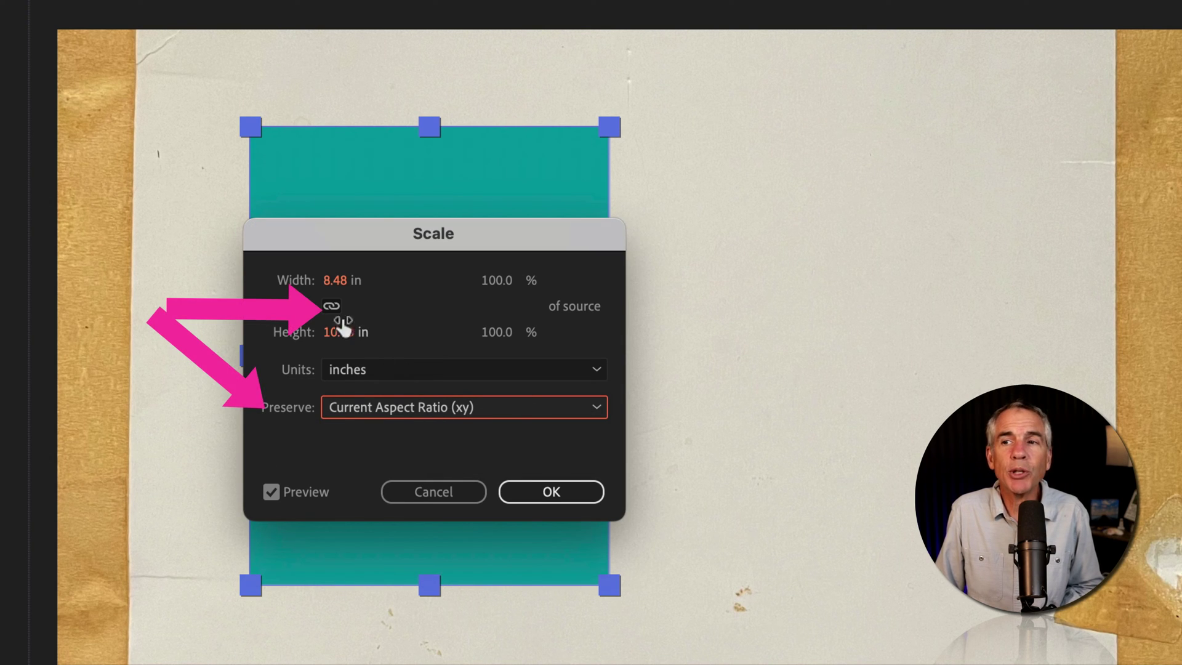
{"action": "left_click", "coordinate": [331, 304]}
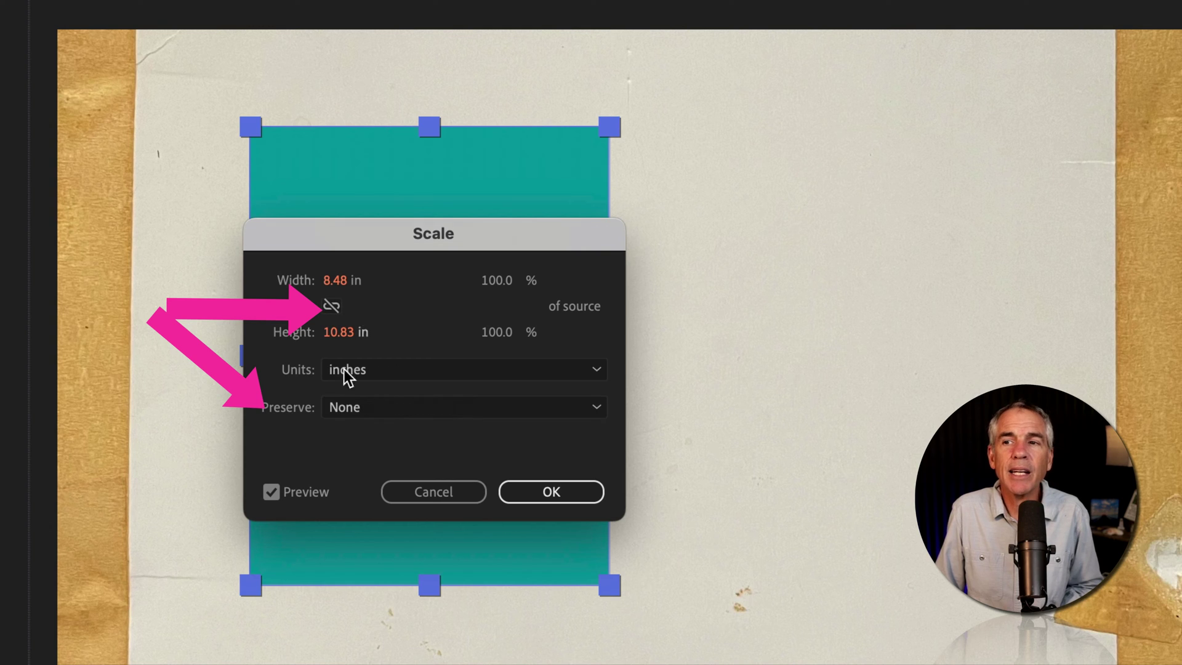
{"action": "left_click", "coordinate": [330, 304]}
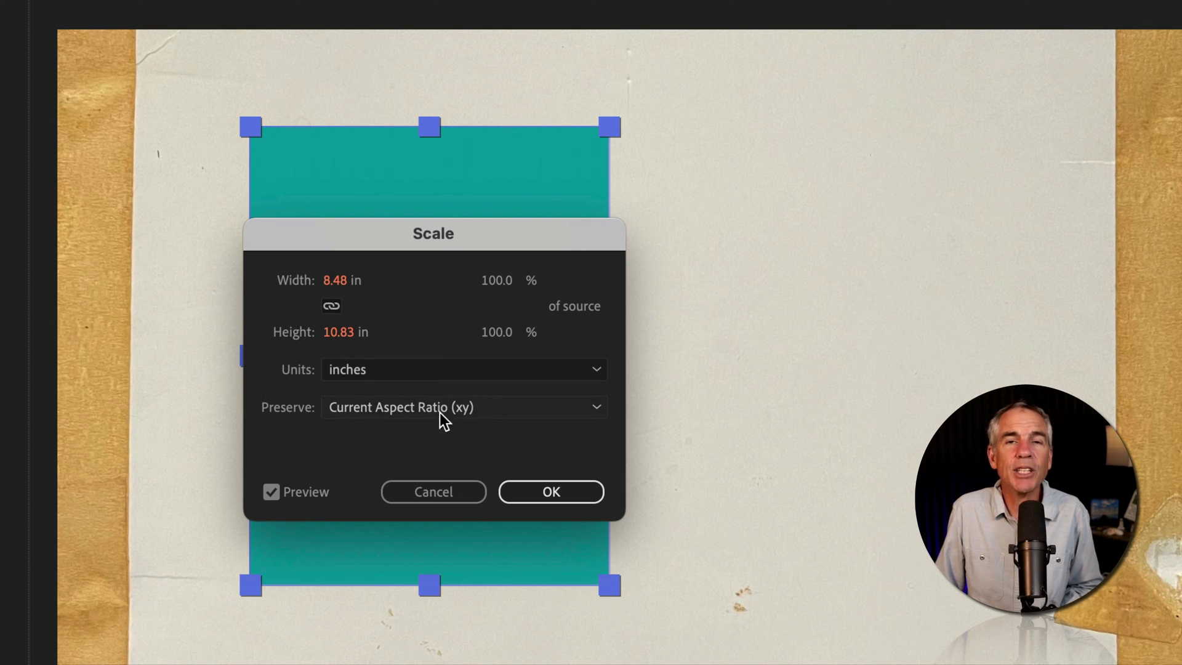
{"action": "left_click", "coordinate": [332, 306]}
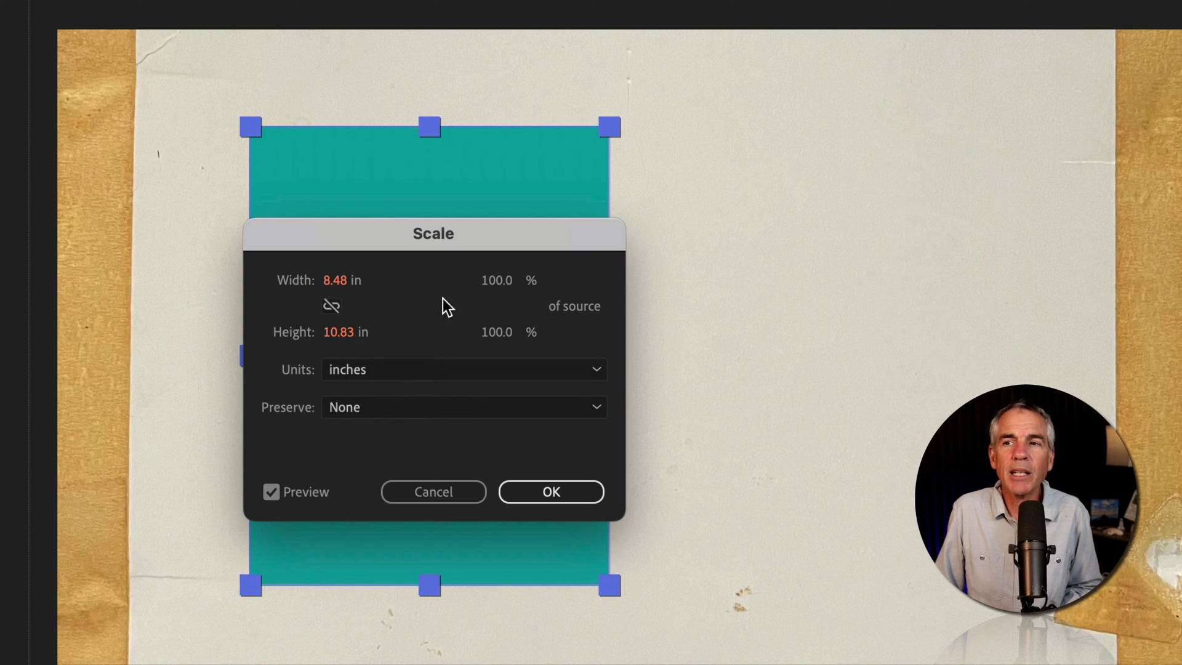
{"action": "left_click", "coordinate": [337, 281]}
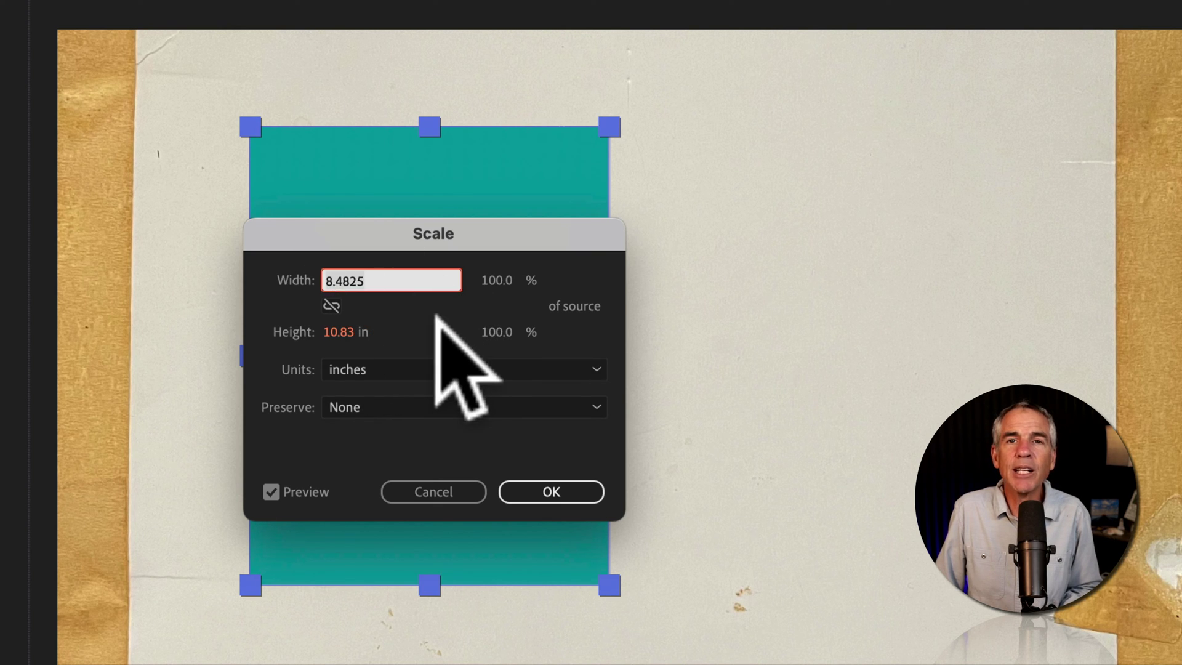
{"action": "left_click", "coordinate": [390, 308]}
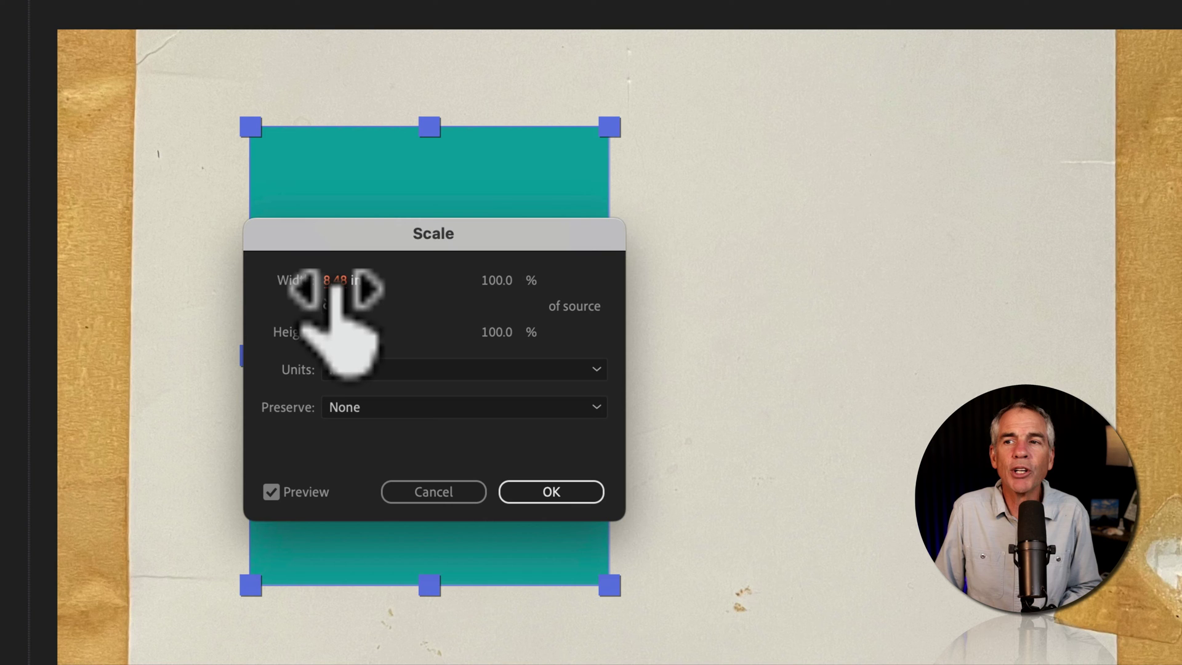
{"action": "left_click_drag", "start_coordinate": [338, 282], "coordinate": [334, 288]}
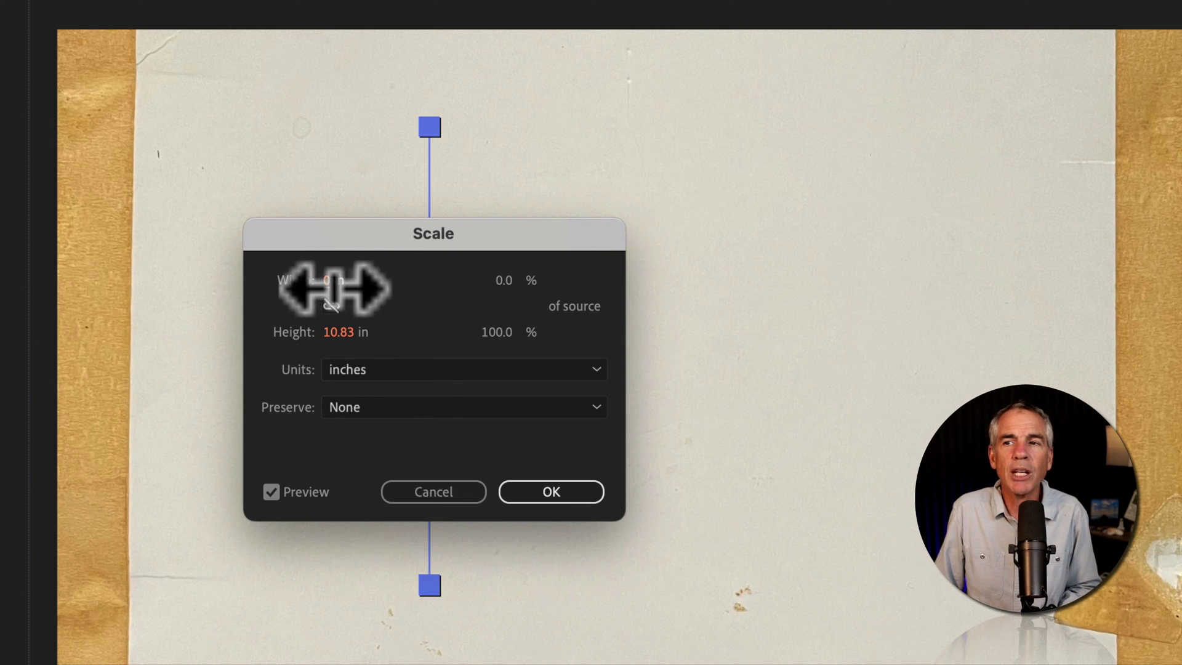
Set the page to 9 × 12 inches, then view the size in pixels (648 × 864)
{"action": "left_click", "coordinate": [330, 282]}
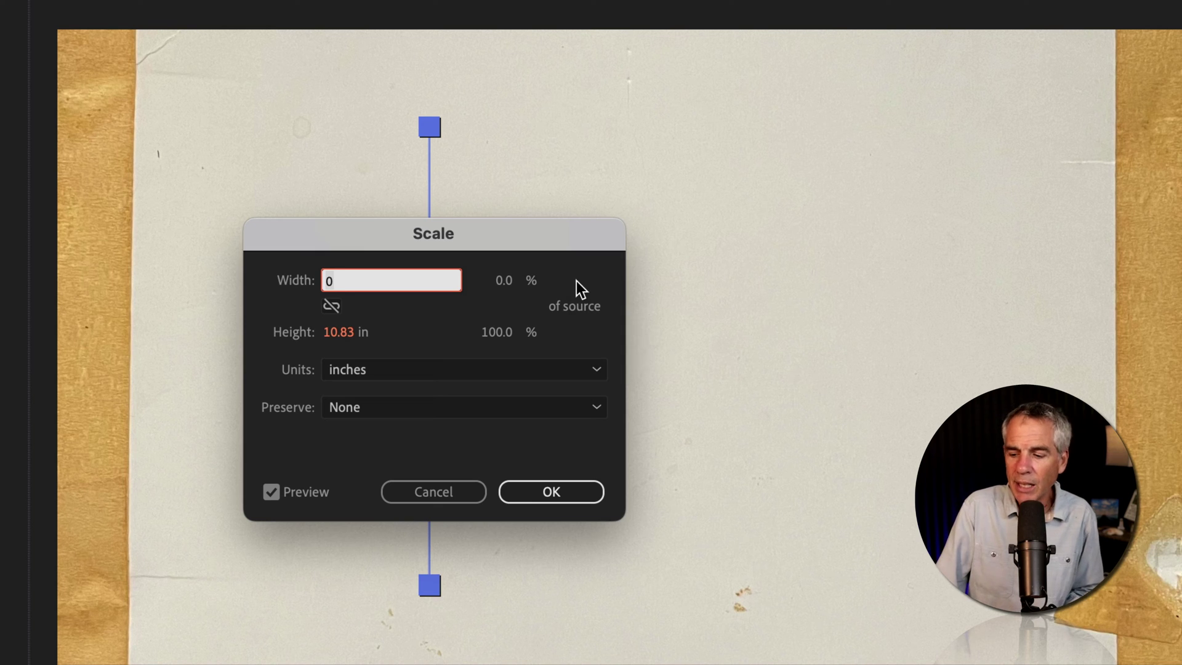
{"action": "type", "text": "9"}
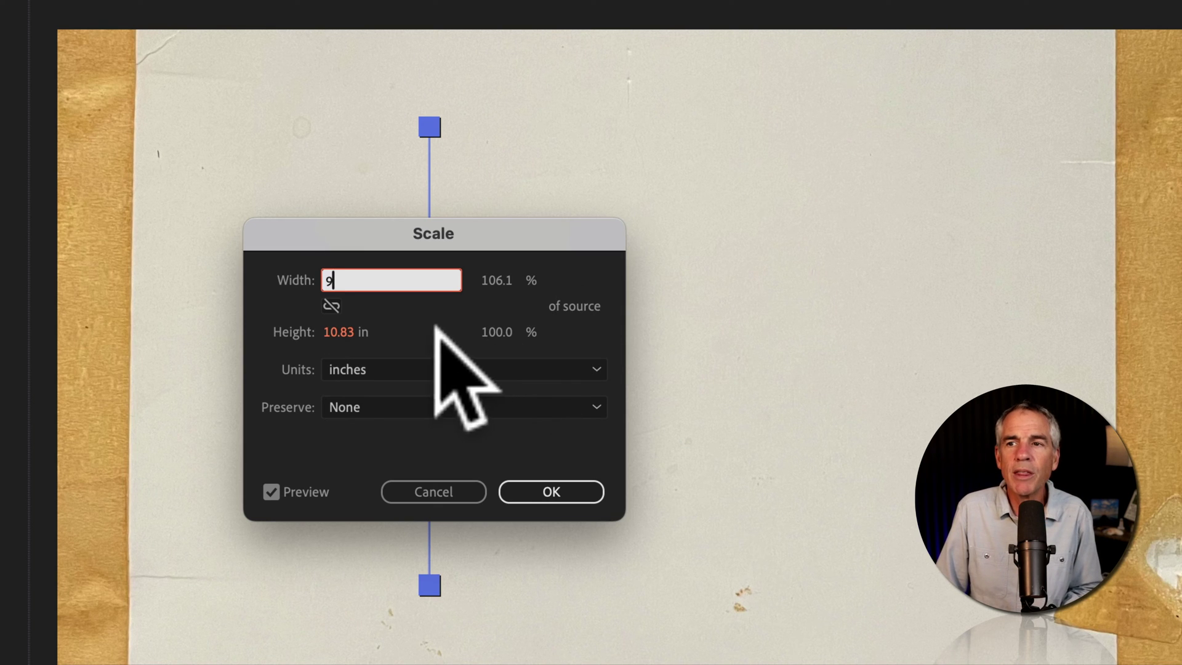
{"action": "left_click", "coordinate": [352, 334]}
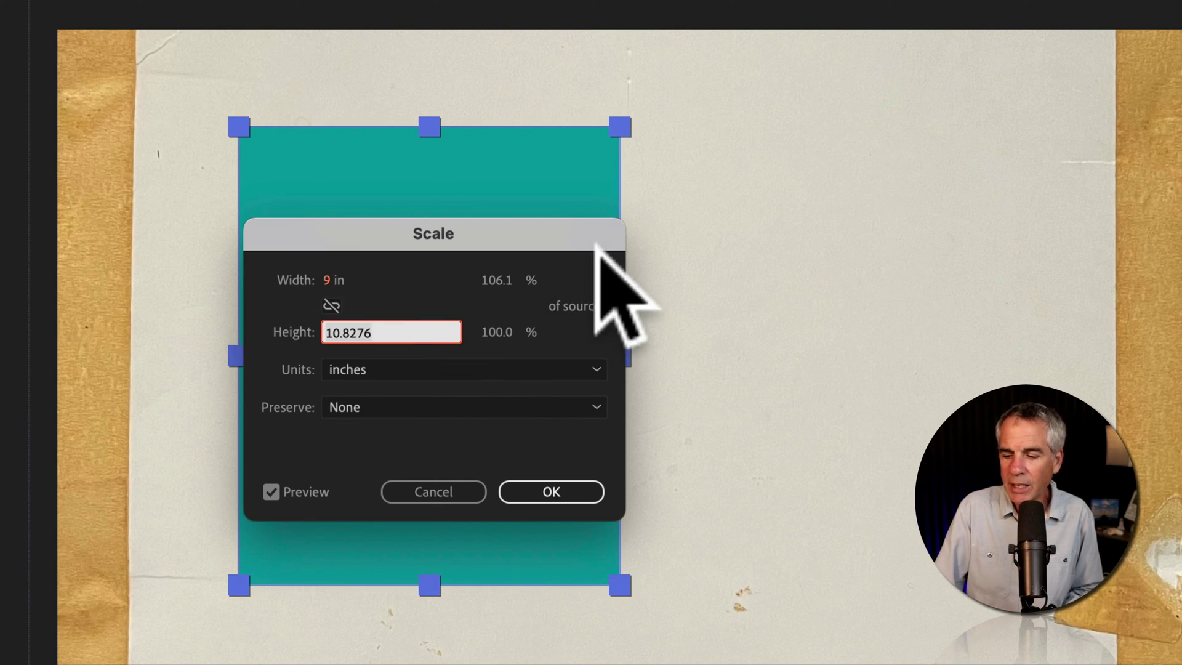
{"action": "type", "text": "12"}
{"action": "left_click", "coordinate": [327, 462]}
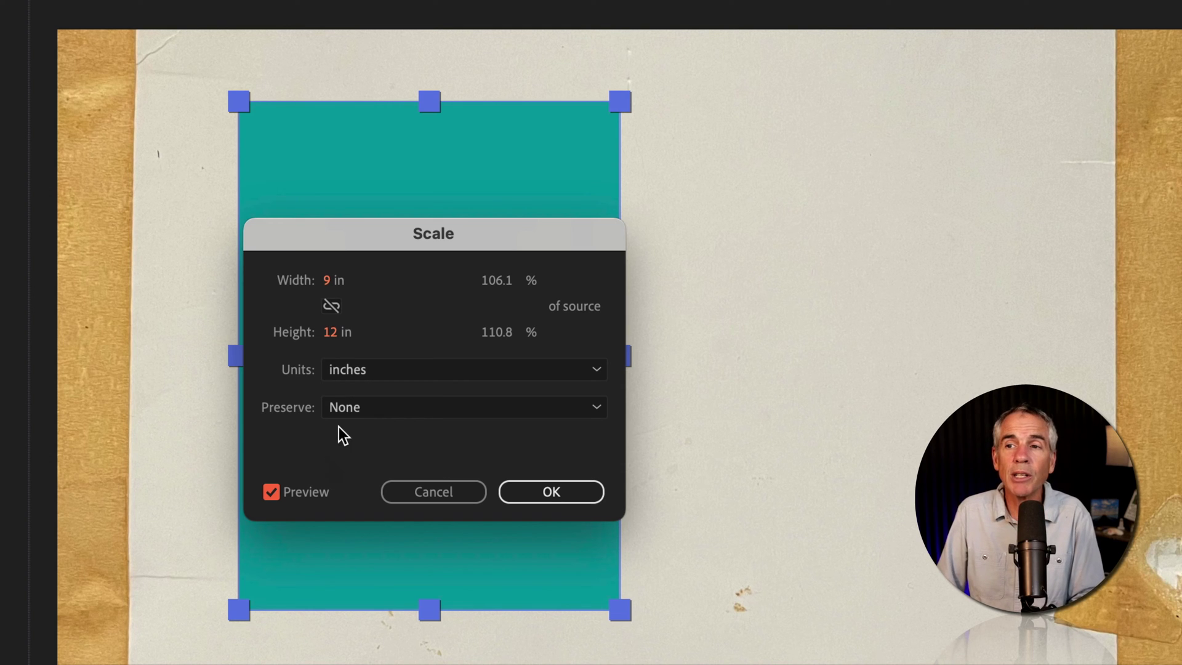
{"action": "left_click", "coordinate": [389, 371]}
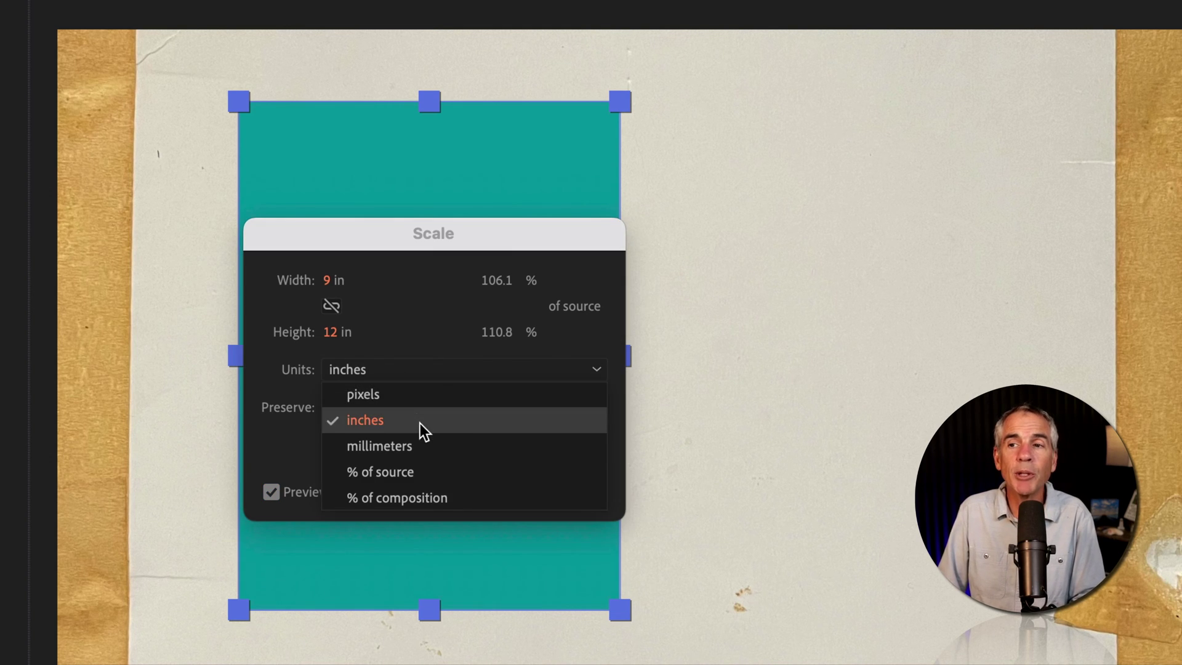
{"action": "left_click", "coordinate": [423, 397]}
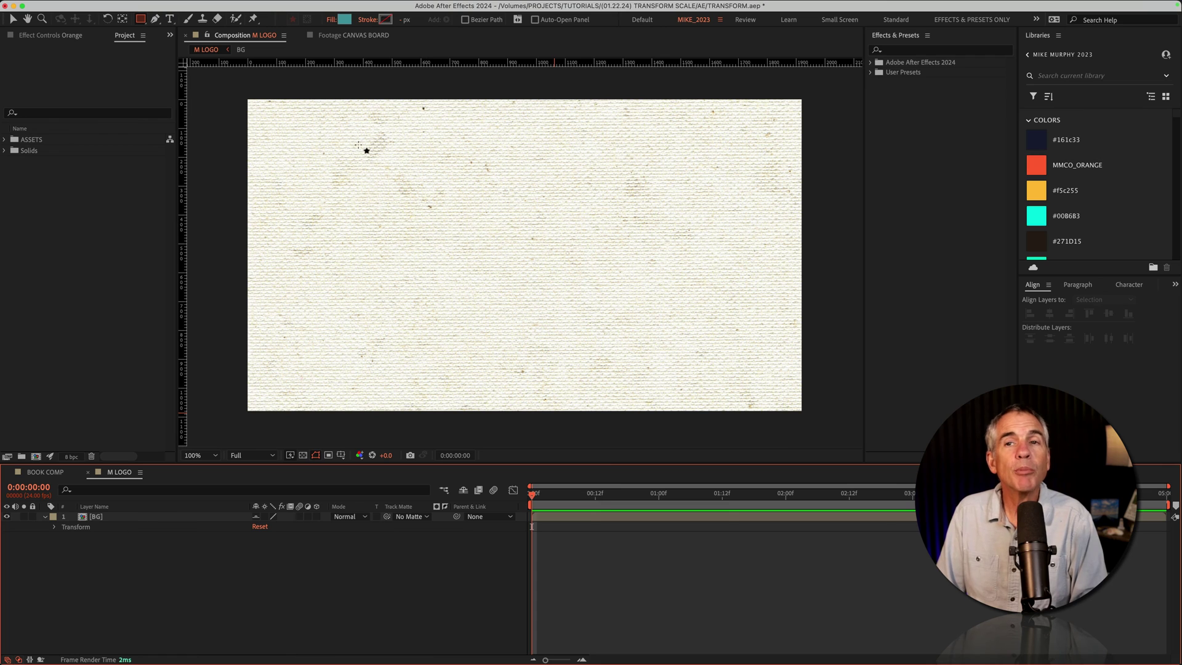
Draw a tall teal rectangle in M LOGO as Shape Layer 1
{"action": "left_click_drag", "start_coordinate": [444, 103], "coordinate": [608, 369]}
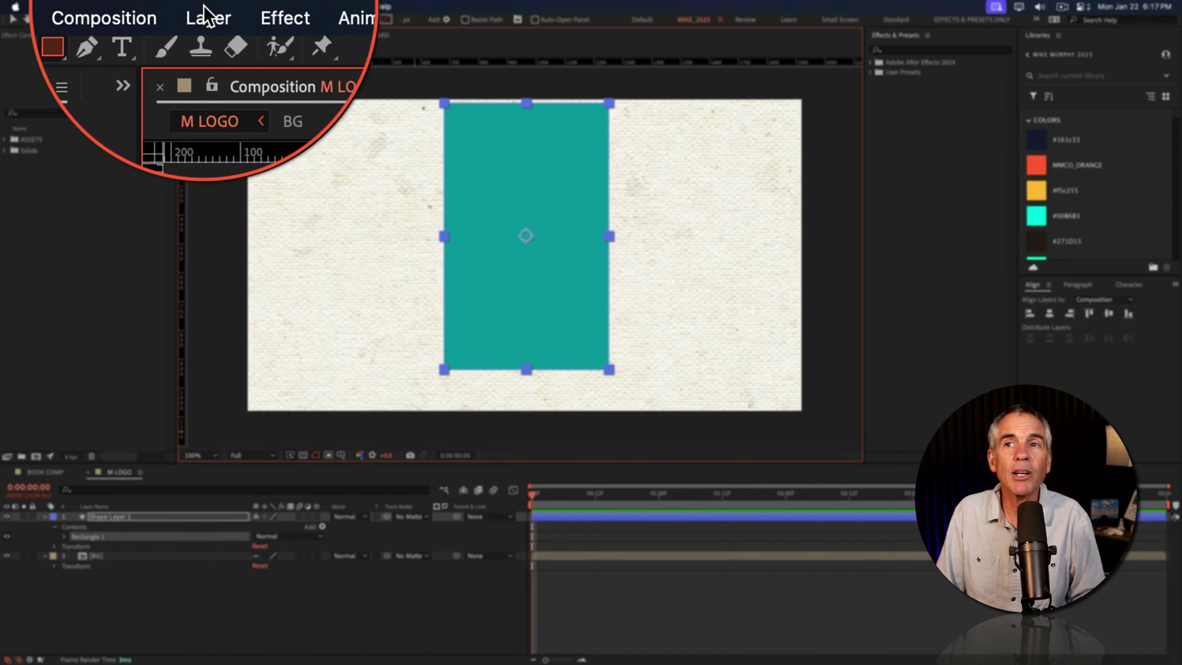
{"action": "left_click", "coordinate": [203, 5]}
In the Scale dialog, unlink proportions and enter 1080 × 1920 px in pixels
{"action": "mouse_move", "coordinate": [288, 176]}
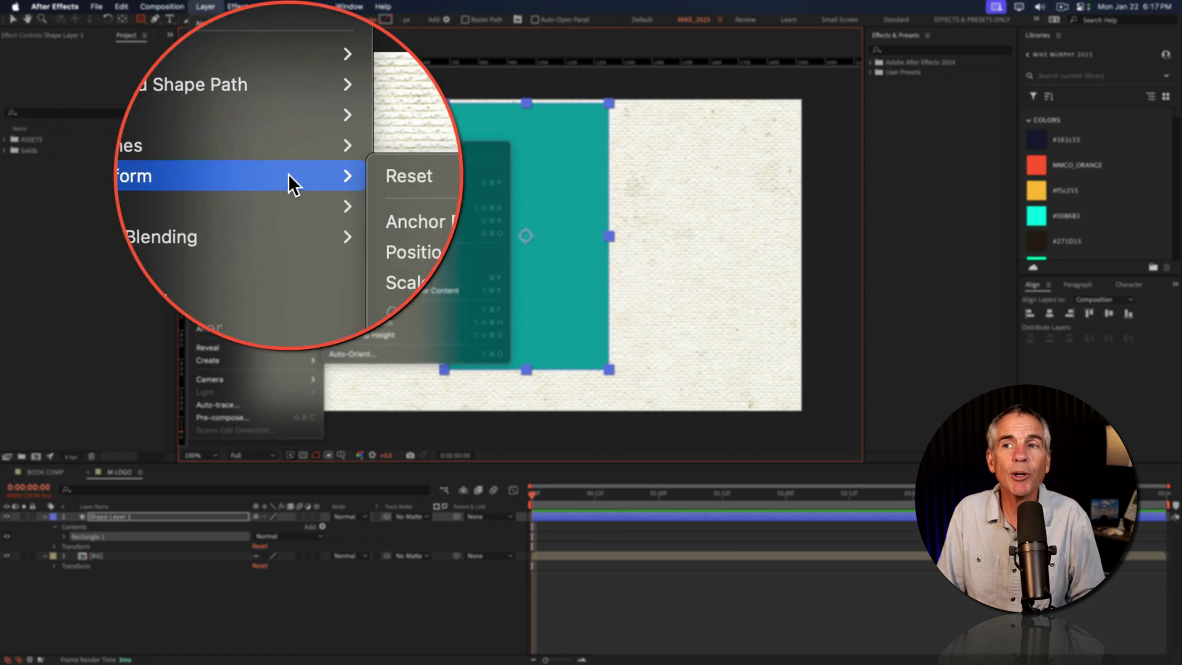
{"action": "left_click", "coordinate": [367, 197]}
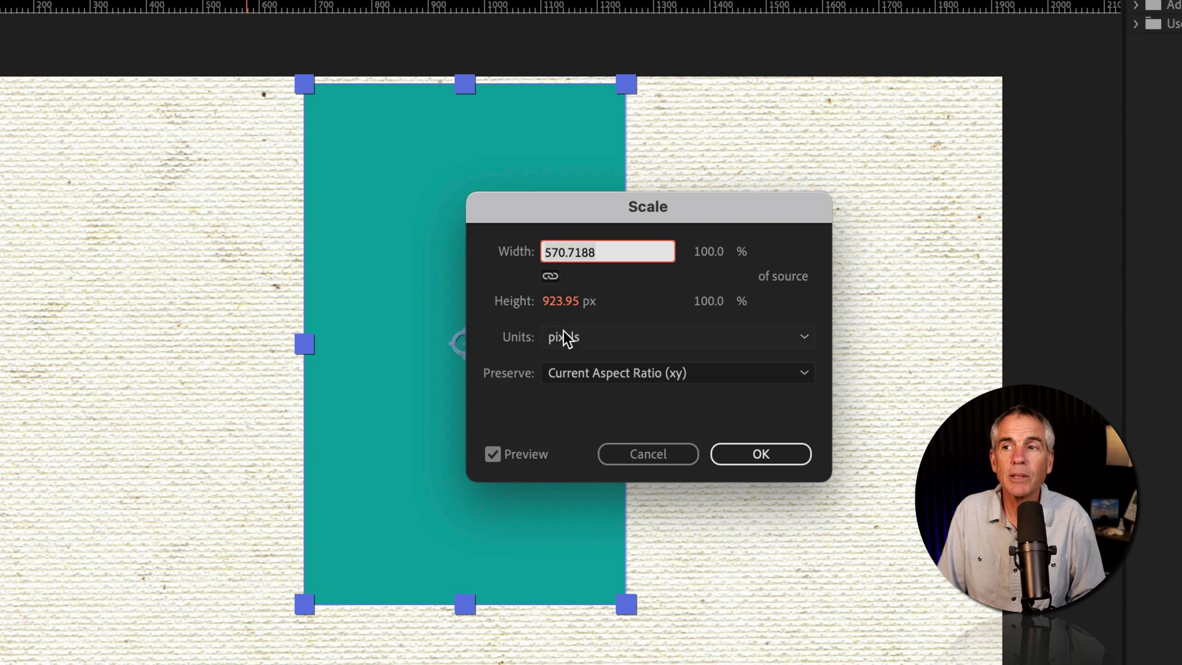
{"action": "left_click", "coordinate": [595, 345]}
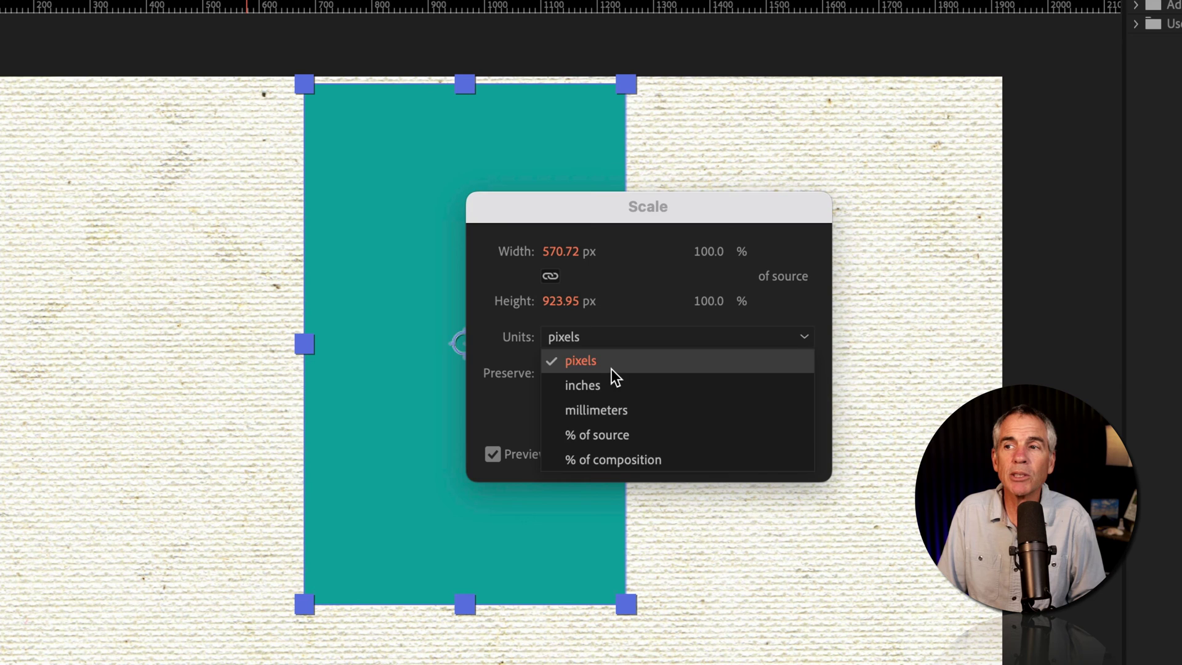
{"action": "left_click", "coordinate": [611, 369]}
{"action": "left_click", "coordinate": [550, 276]}
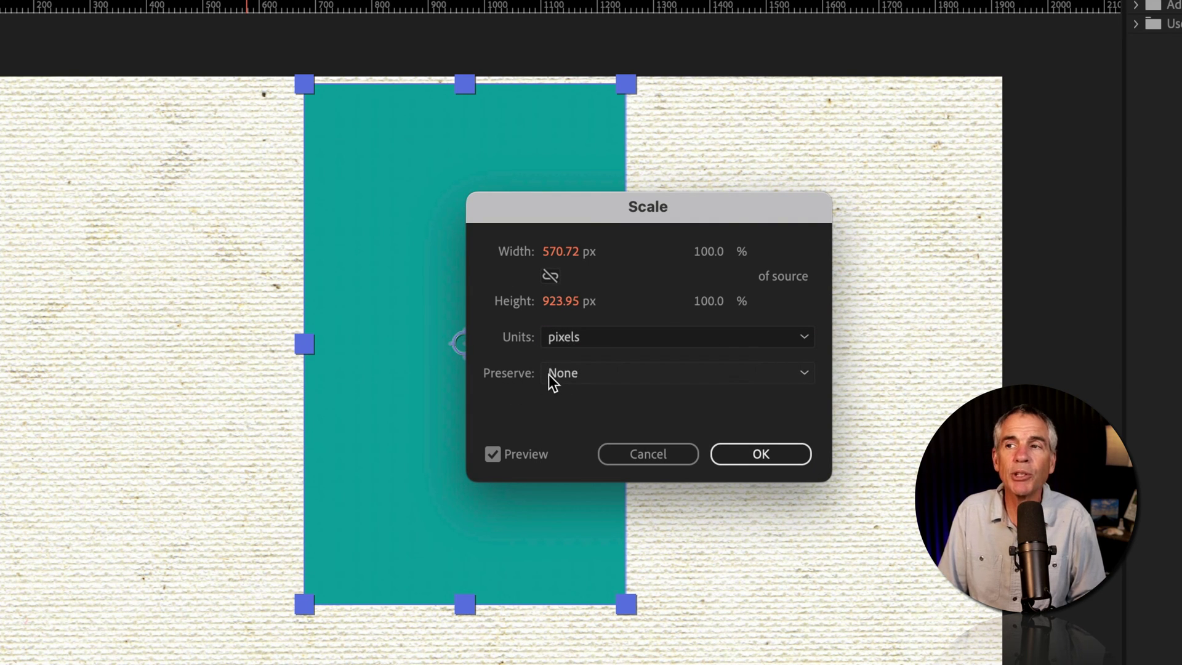
{"action": "left_click", "coordinate": [558, 253]}
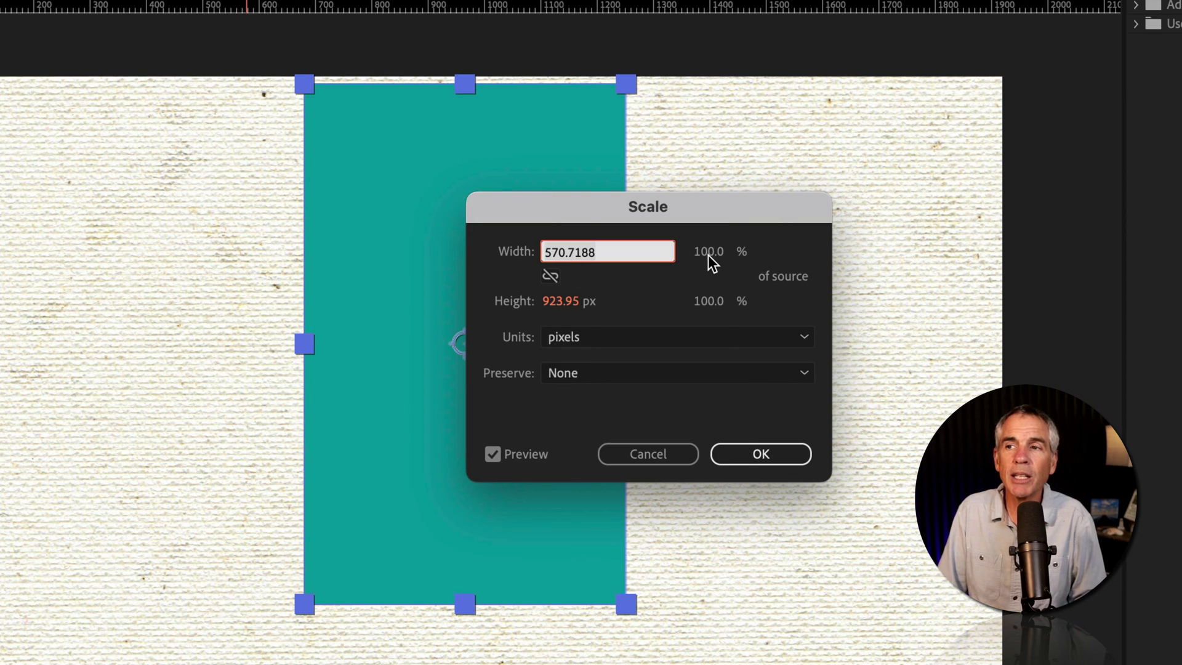
{"action": "type", "text": "1080"}
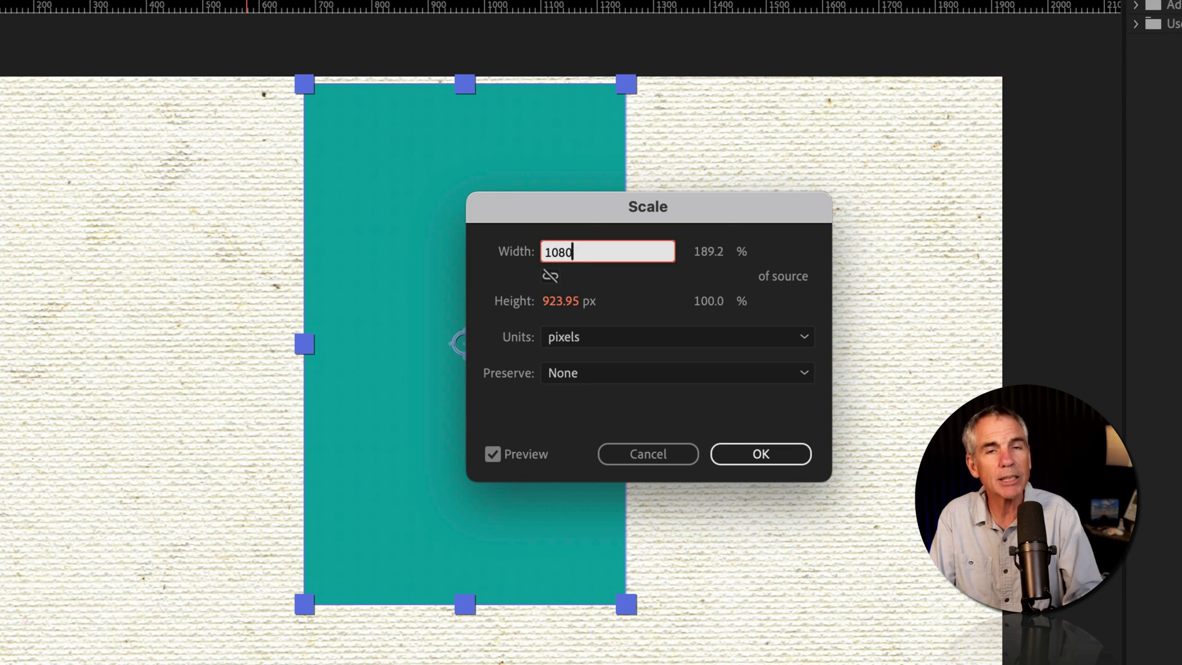
{"action": "key", "text": "Tab"}
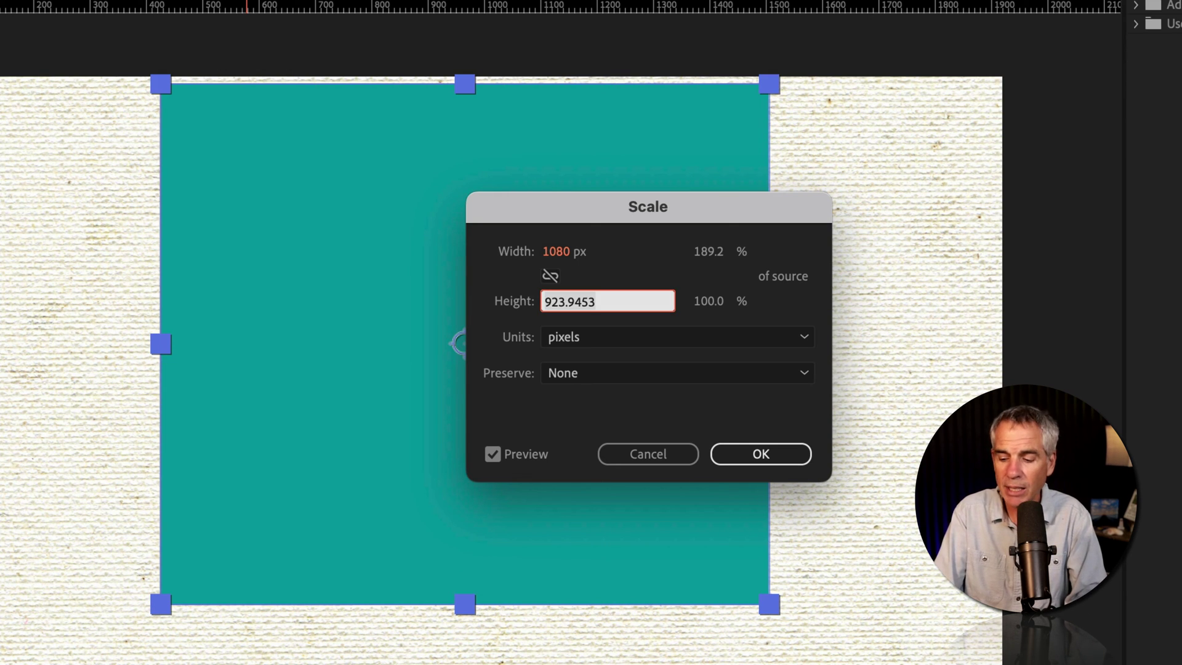
{"action": "type", "text": "1920"}
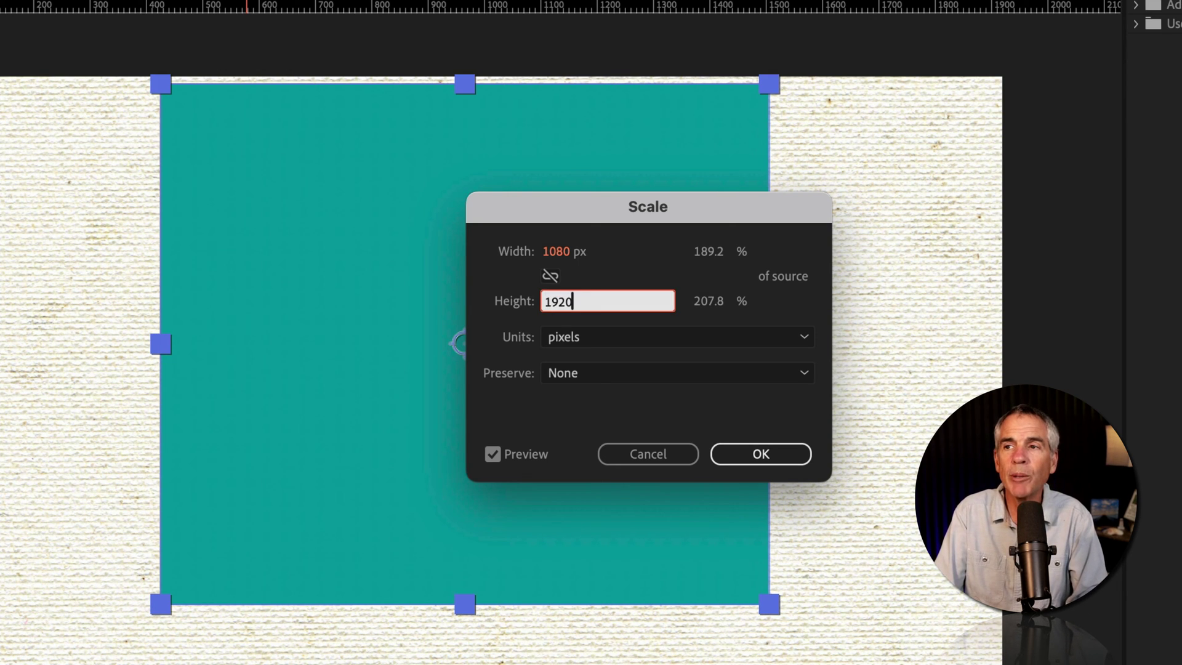
{"action": "key", "text": "Tab"}
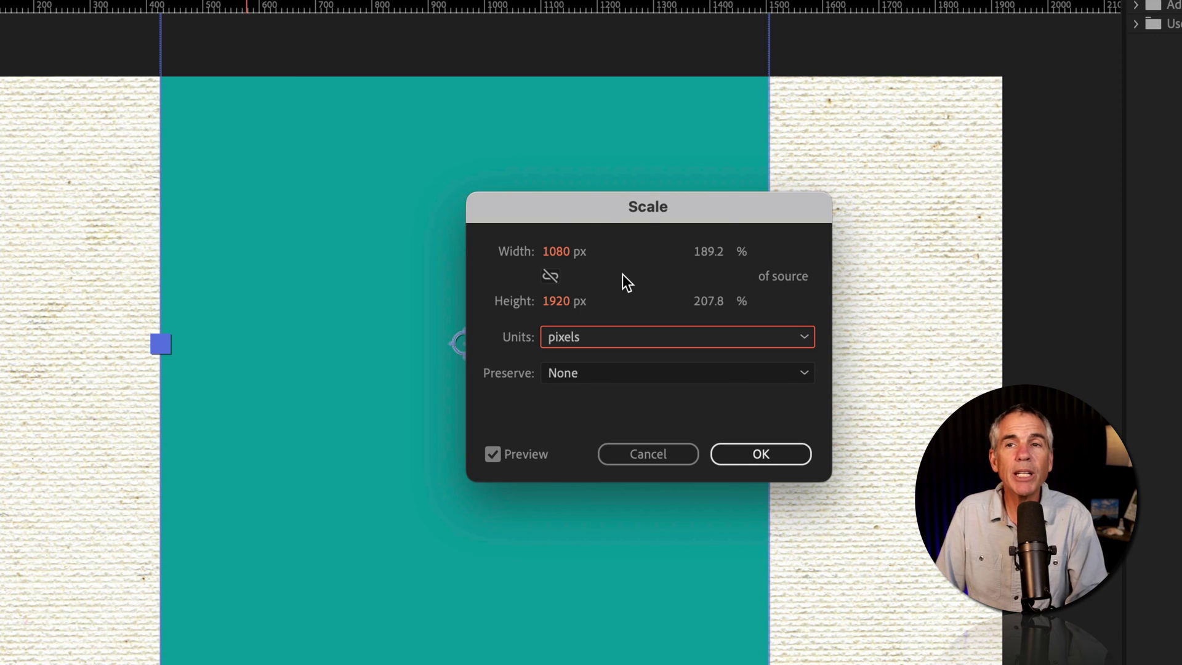
Relink the 9:16 proportions, scrub the height to 916 px (515.25 wide), and apply
{"action": "left_click", "coordinate": [549, 276]}
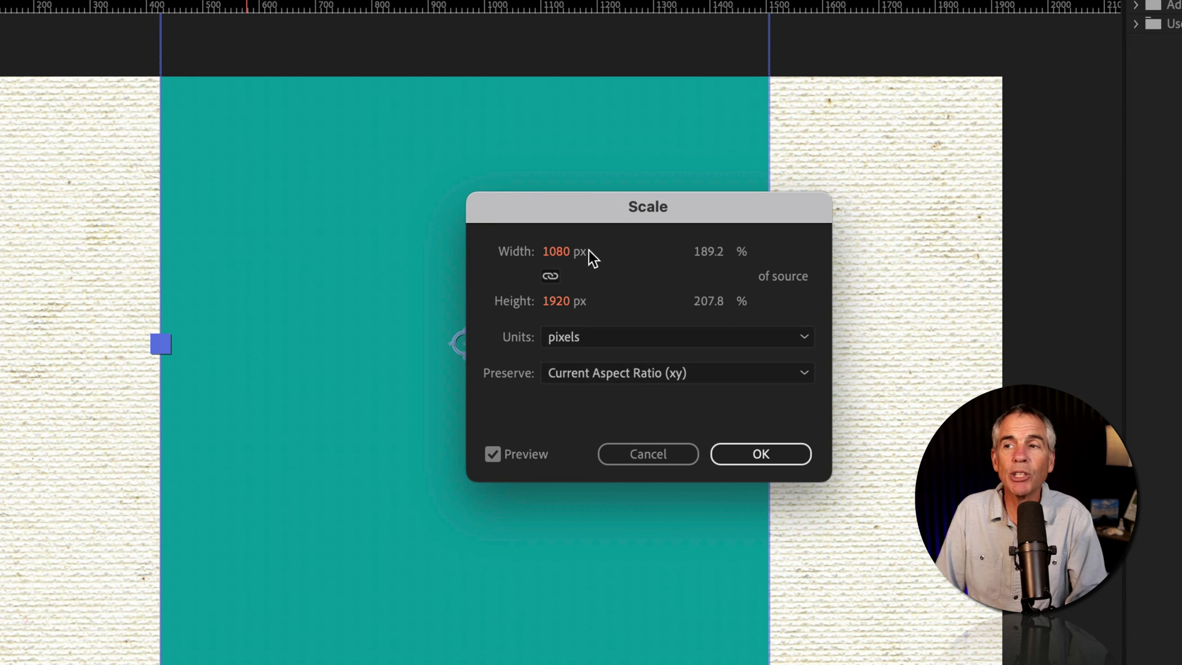
{"action": "left_click_drag", "start_coordinate": [562, 257], "coordinate": [2, 342]}
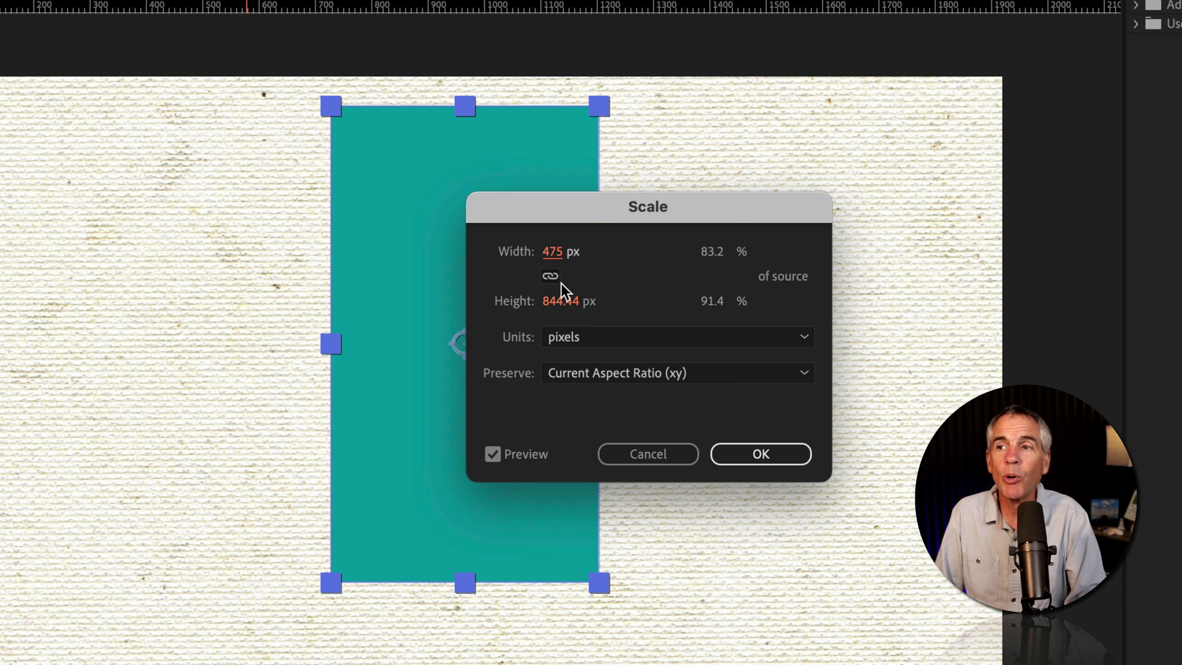
{"action": "left_click_drag", "start_coordinate": [560, 301], "coordinate": [647, 301]}
{"action": "left_click", "coordinate": [755, 446]}
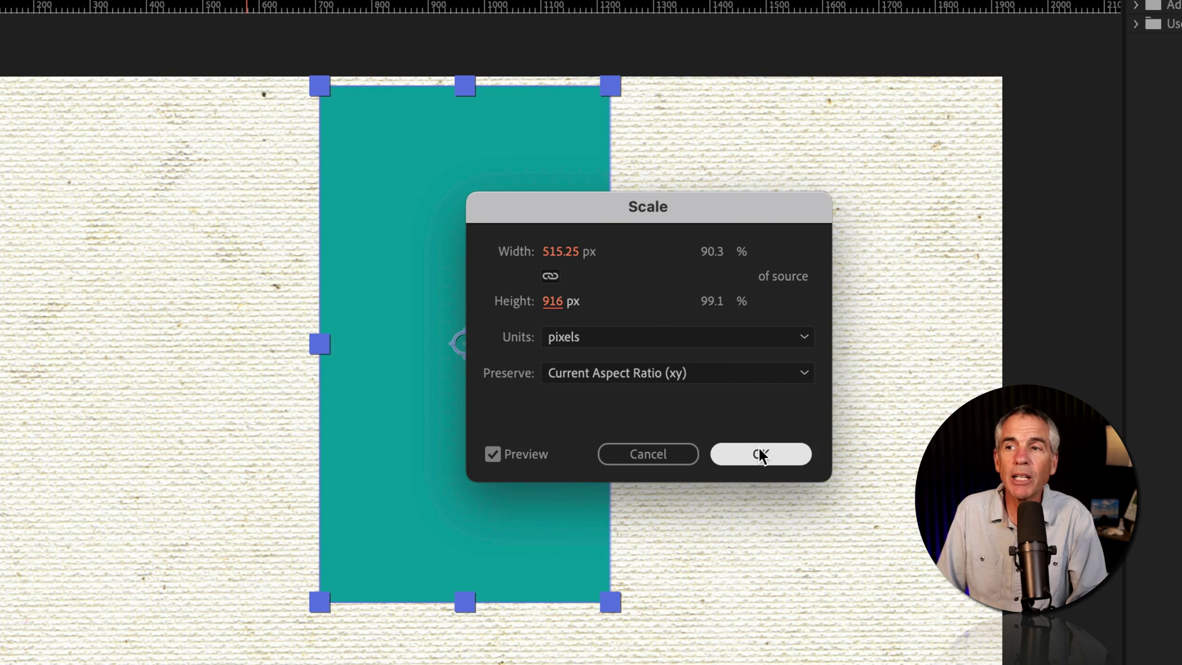
Align the rectangle to the composition's horizontal and vertical centre
{"action": "left_click", "coordinate": [695, 335]}
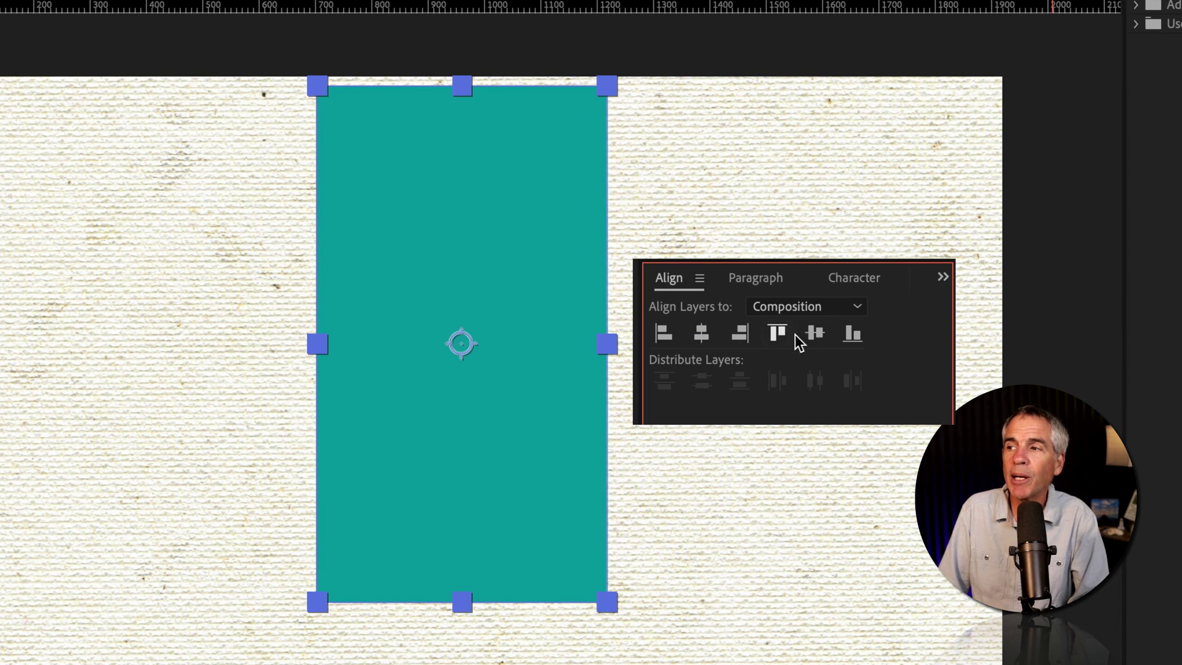
{"action": "left_click", "coordinate": [816, 333]}
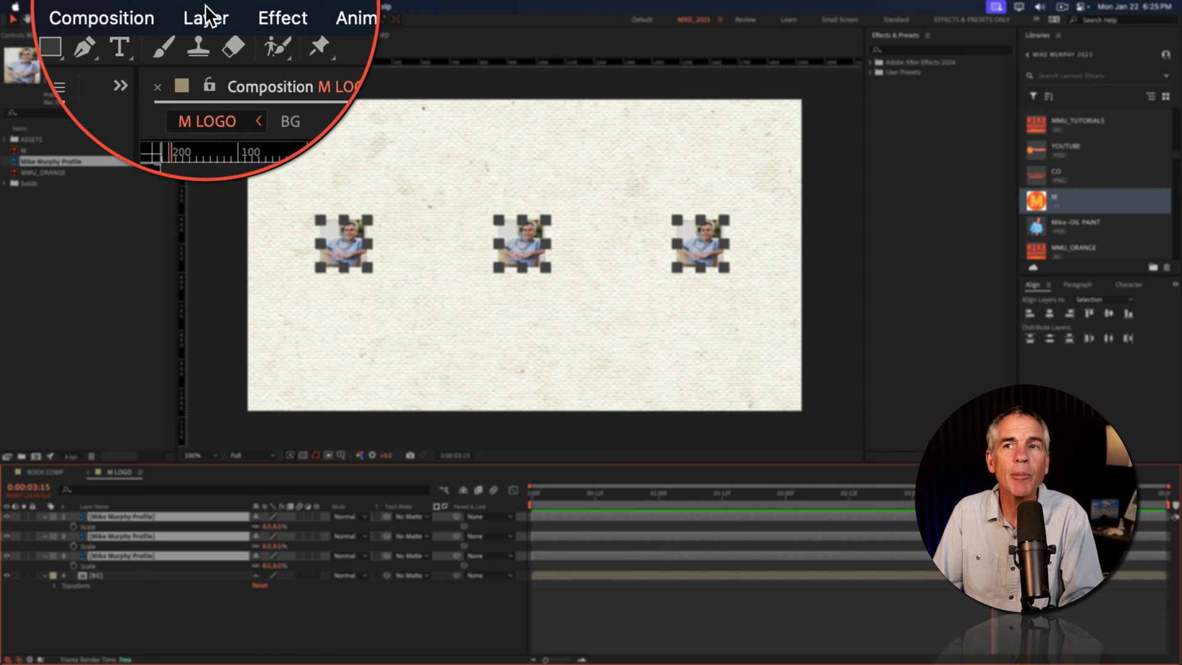
Scale the three profile photos to 400 px wide in pixels, keeping Current Aspect Ratio
{"action": "left_click", "coordinate": [205, 5]}
{"action": "mouse_move", "coordinate": [219, 172]}
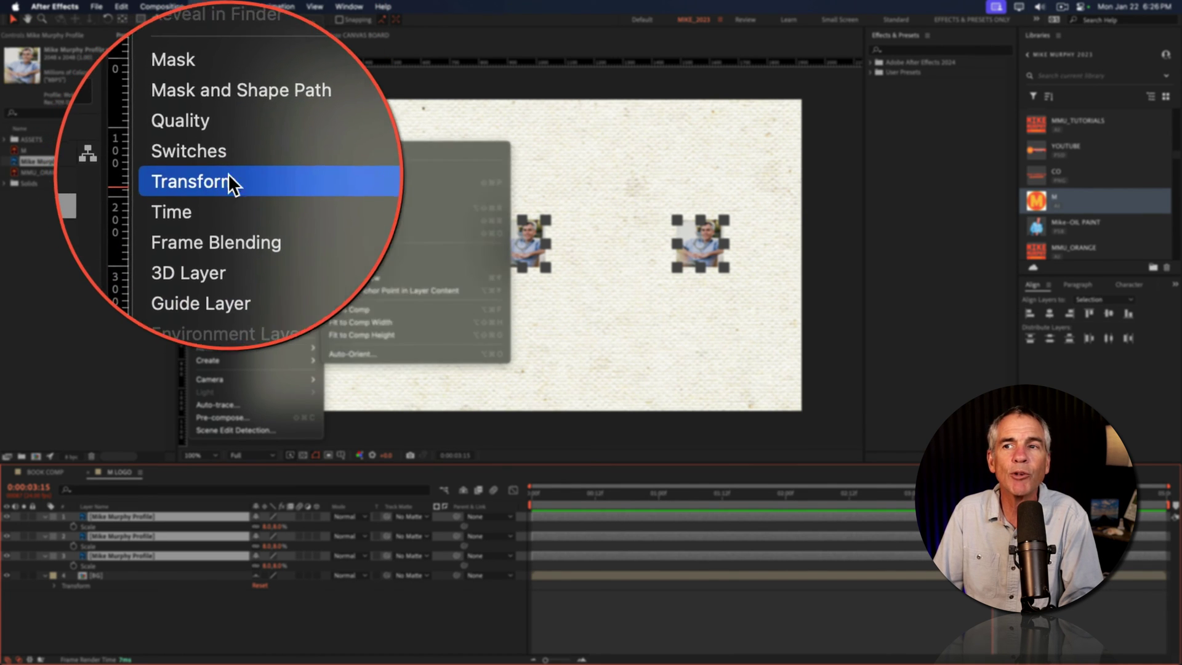
{"action": "left_click", "coordinate": [357, 193]}
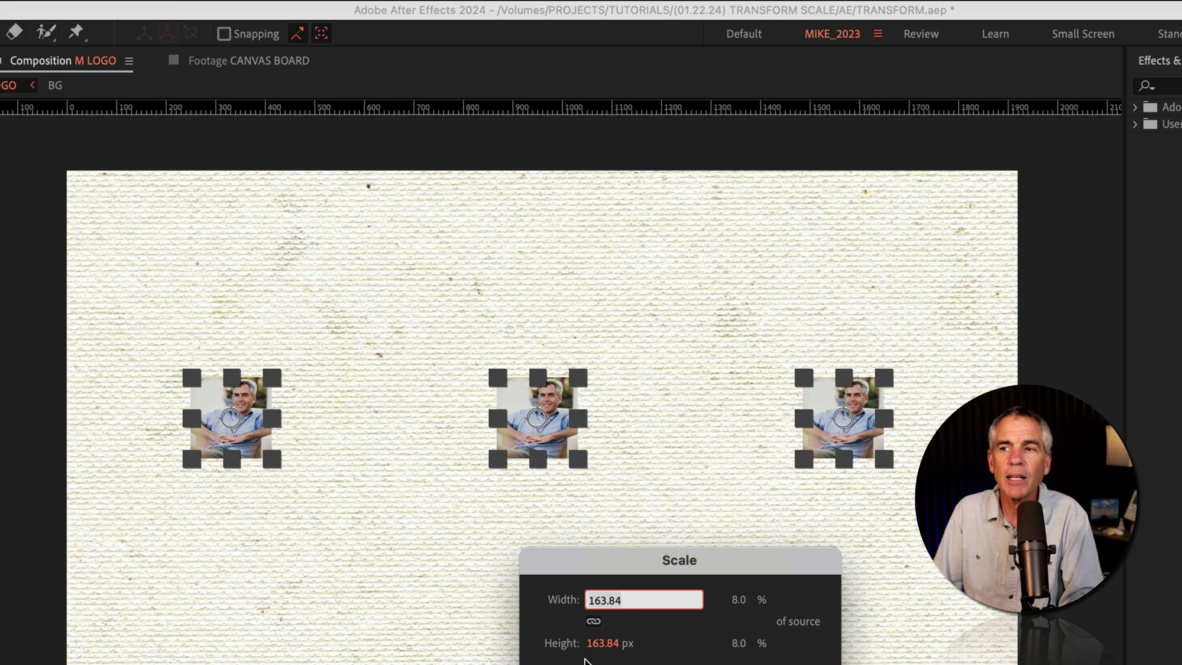
{"action": "left_click_drag", "start_coordinate": [653, 576], "coordinate": [428, 141]}
{"action": "left_click", "coordinate": [409, 251]}
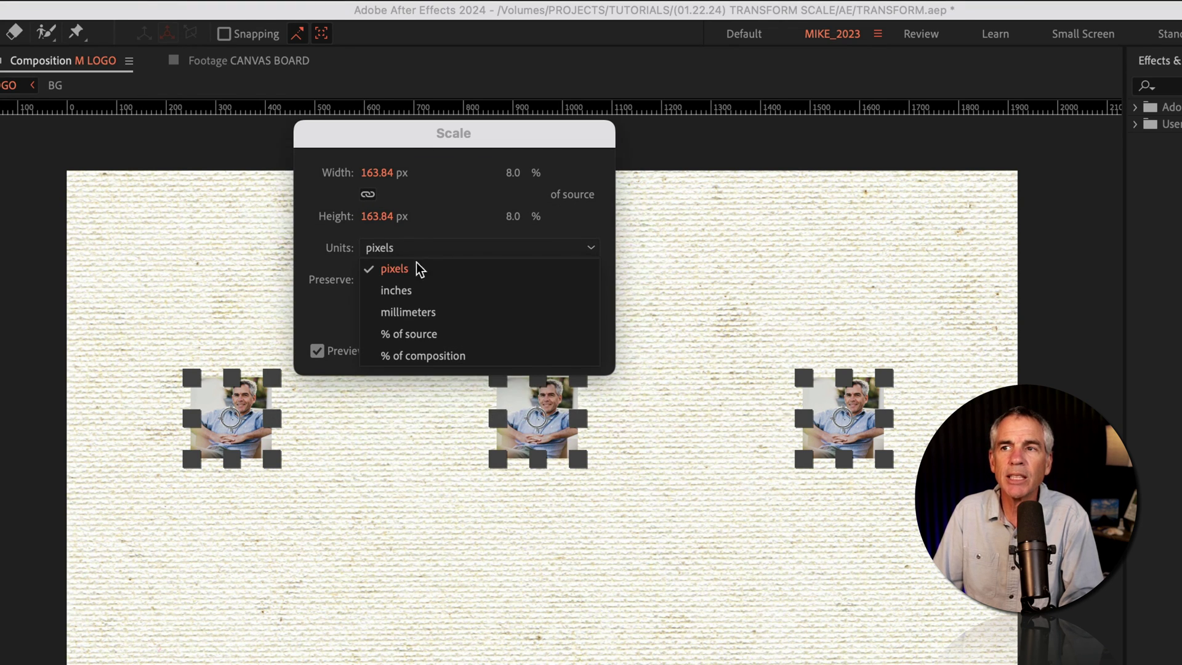
{"action": "left_click", "coordinate": [416, 275]}
{"action": "left_click", "coordinate": [420, 282]}
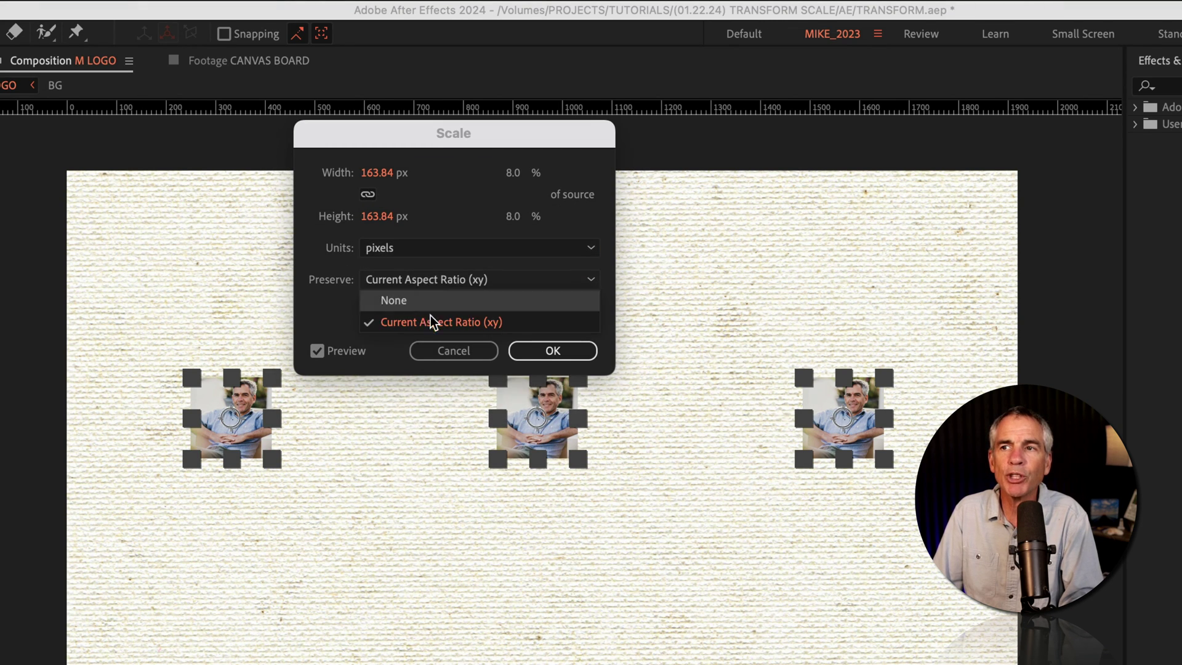
{"action": "left_click", "coordinate": [435, 331]}
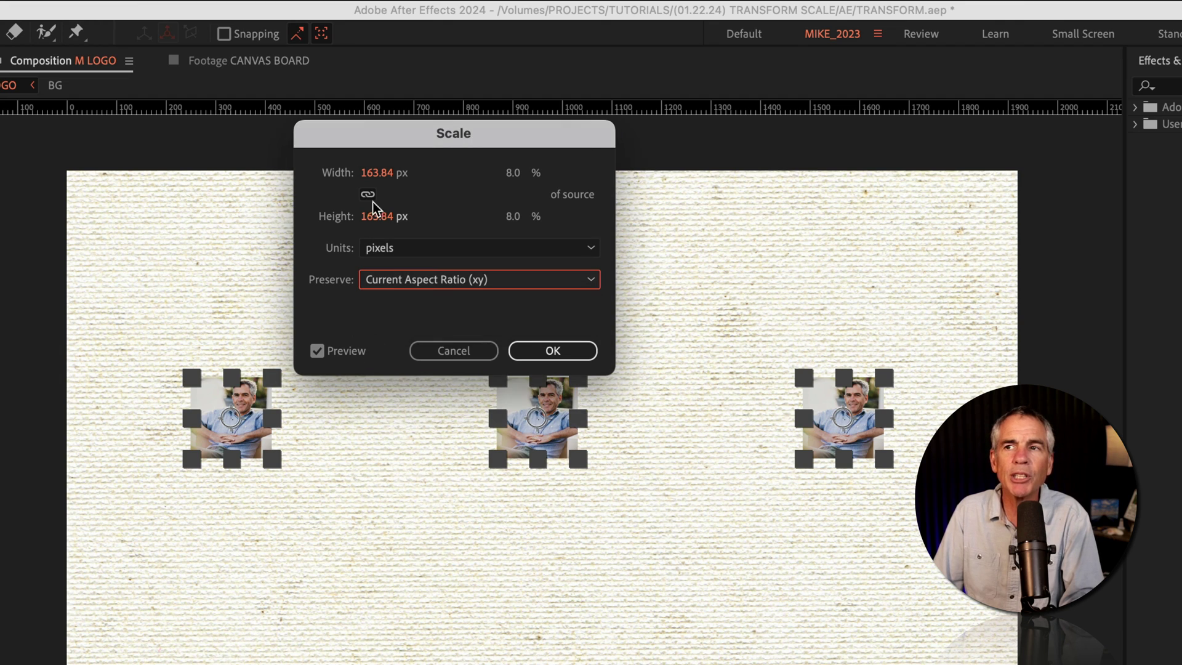
{"action": "left_click", "coordinate": [375, 173]}
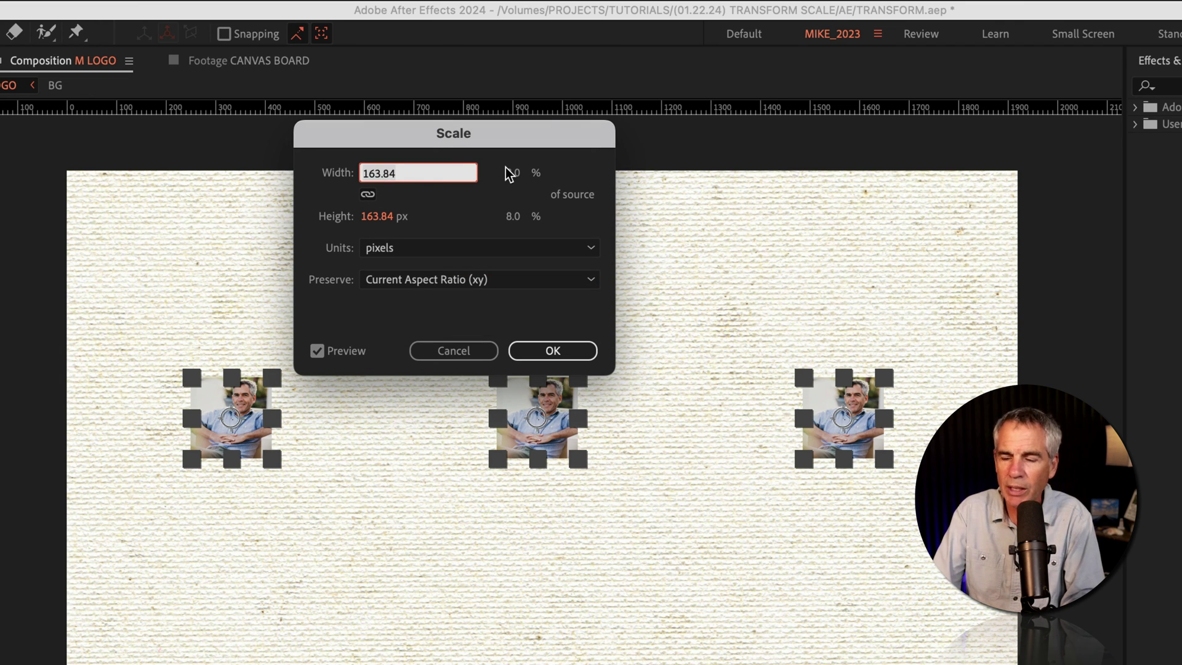
{"action": "type", "text": "400"}
{"action": "left_click", "coordinate": [483, 205]}
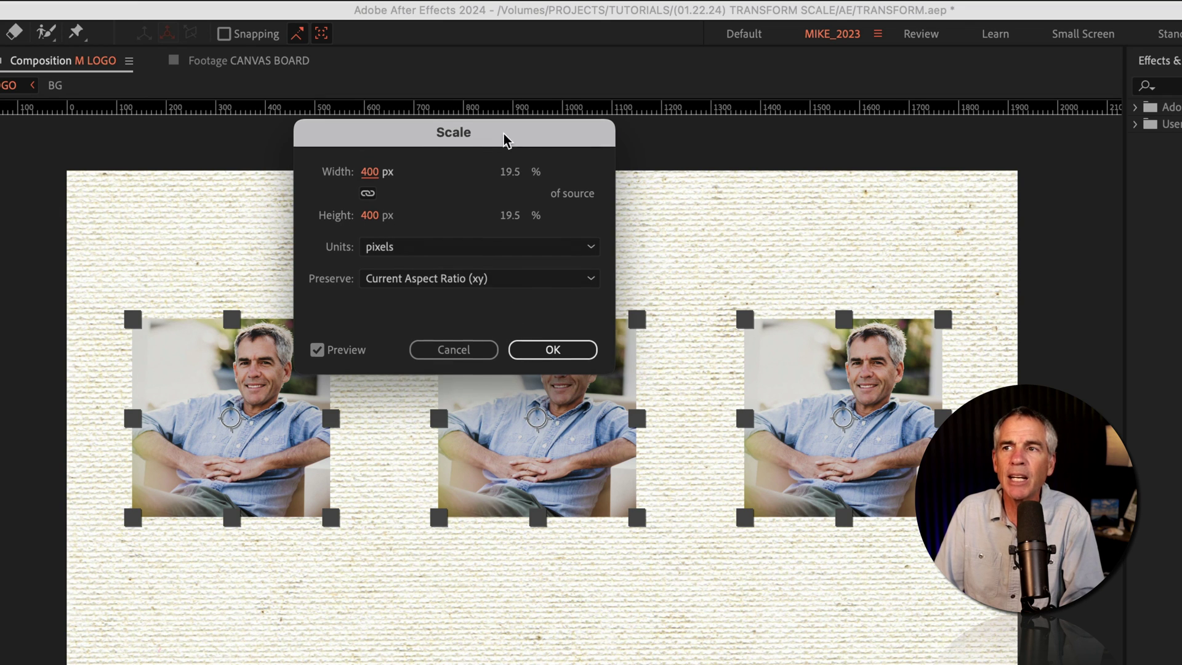
{"action": "left_click_drag", "start_coordinate": [507, 138], "coordinate": [1038, 557]}
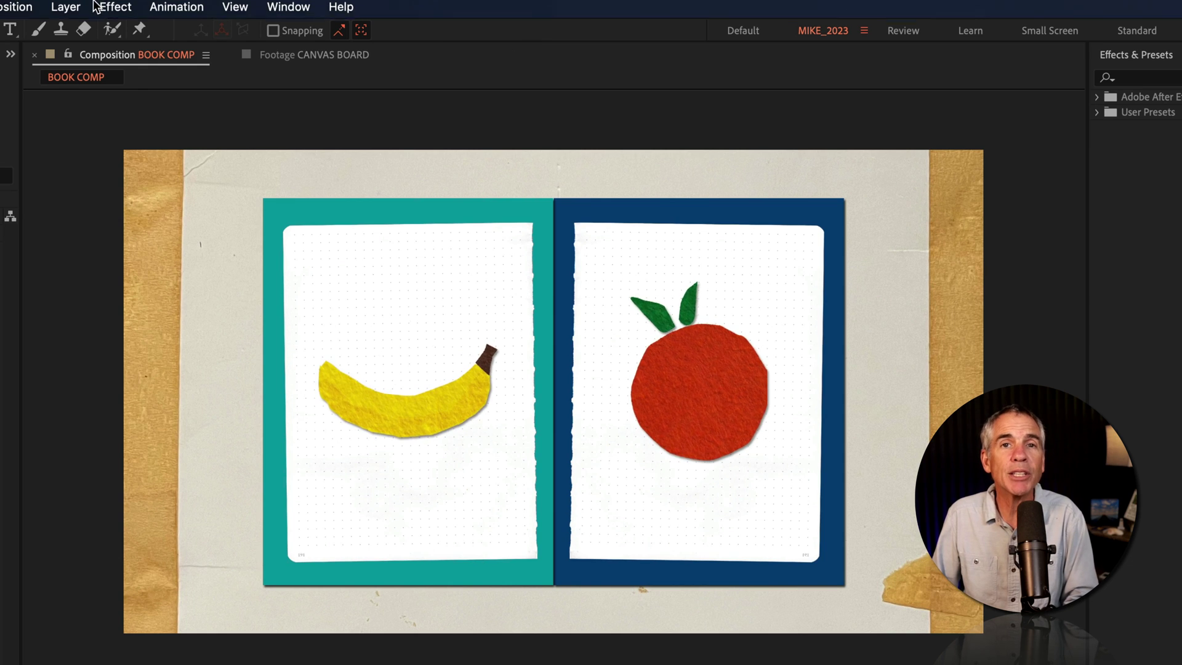
Bring up Layer > Transform > Scale for the BOOK COMP layer, showing 759.6 px height at 25.4%
{"action": "left_click", "coordinate": [66, 11]}
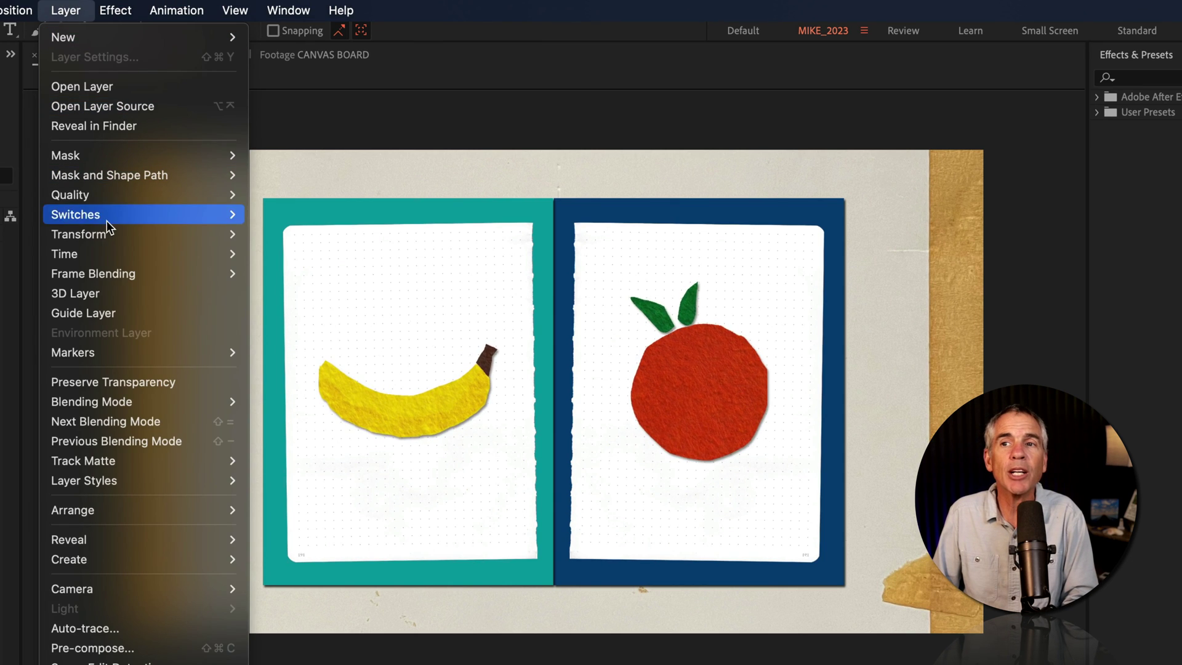
{"action": "mouse_move", "coordinate": [105, 233]}
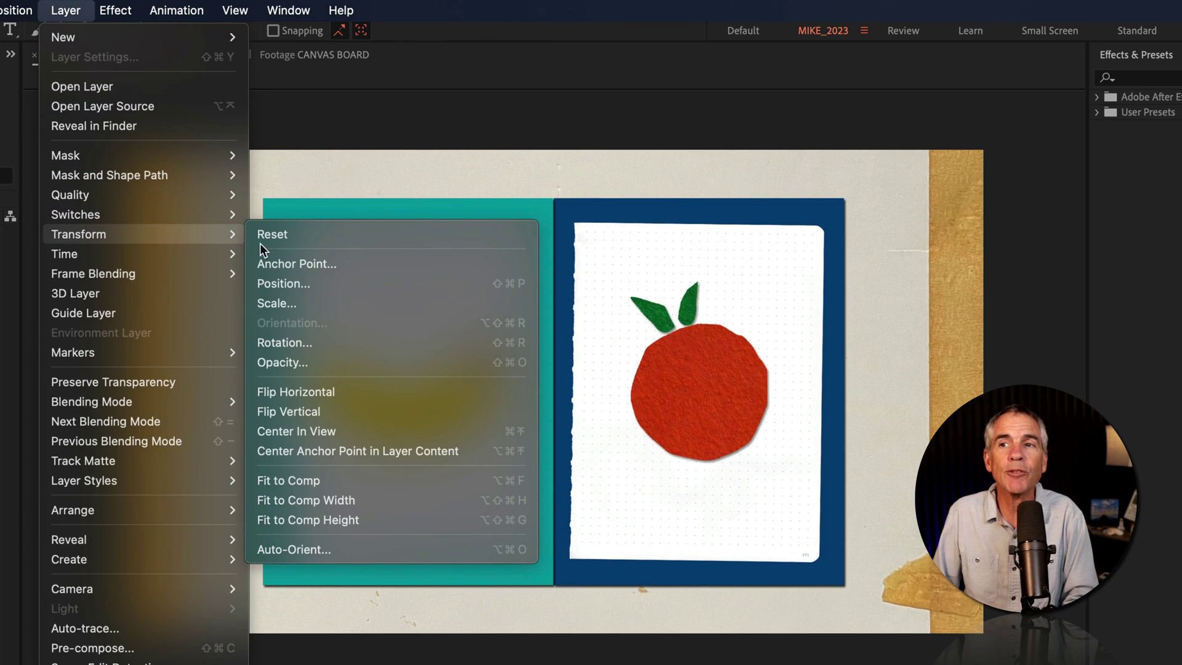
{"action": "left_click", "coordinate": [313, 304]}
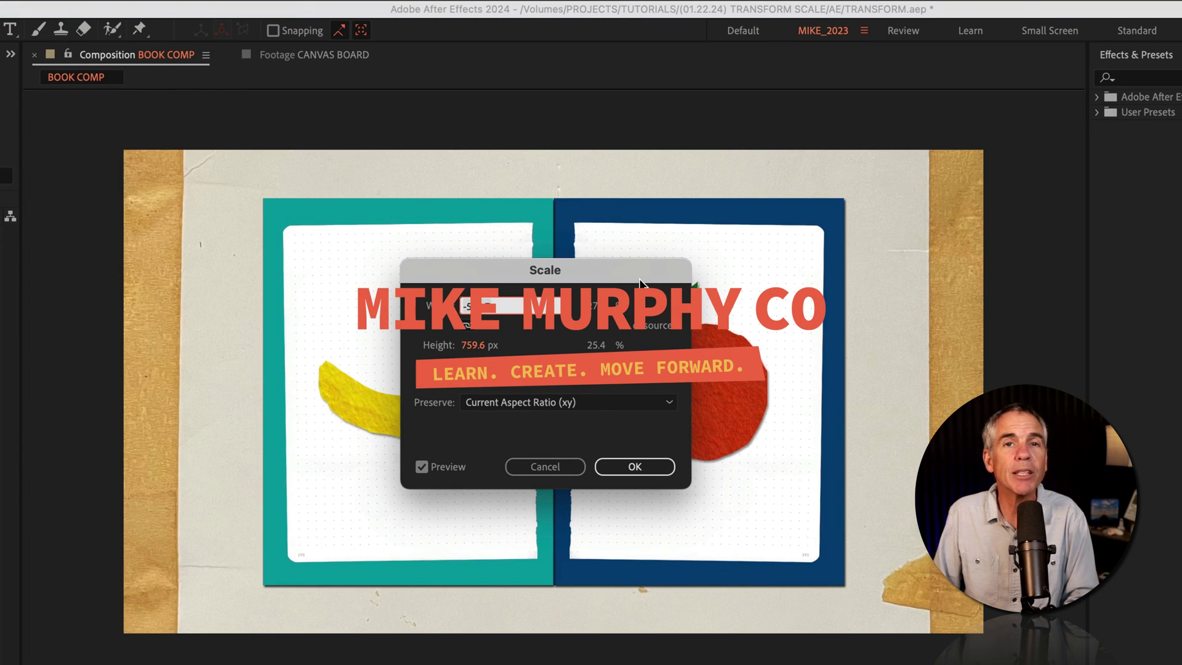